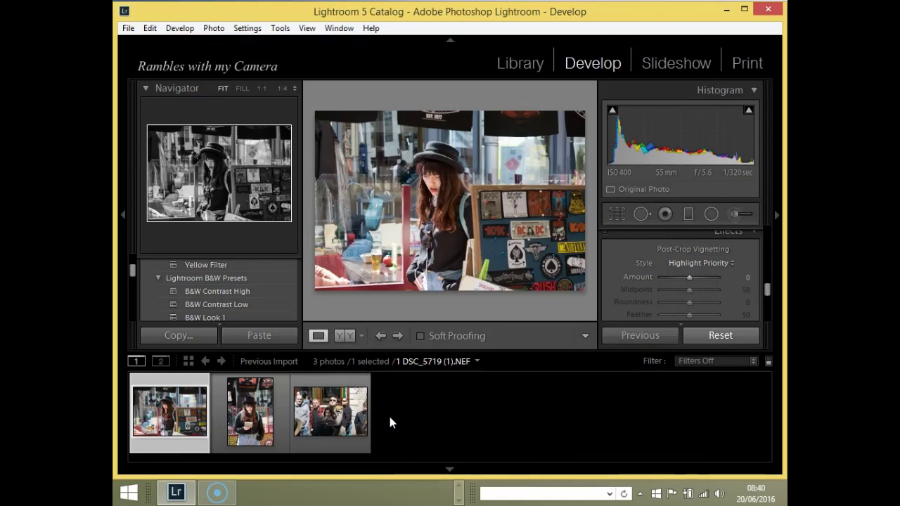
# - Load the photo DSC_5719 from the filmstrip into the Develop module
pyautogui.click(393, 416)
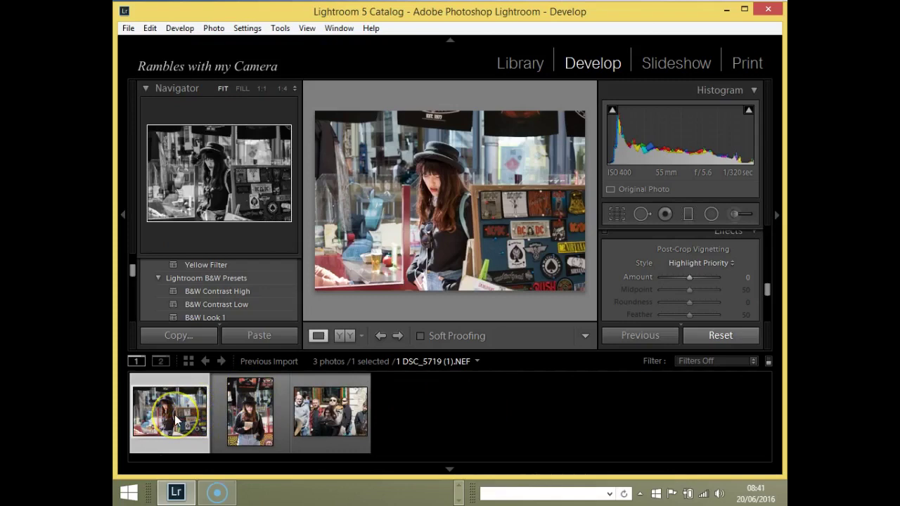
pyautogui.click(261, 412)
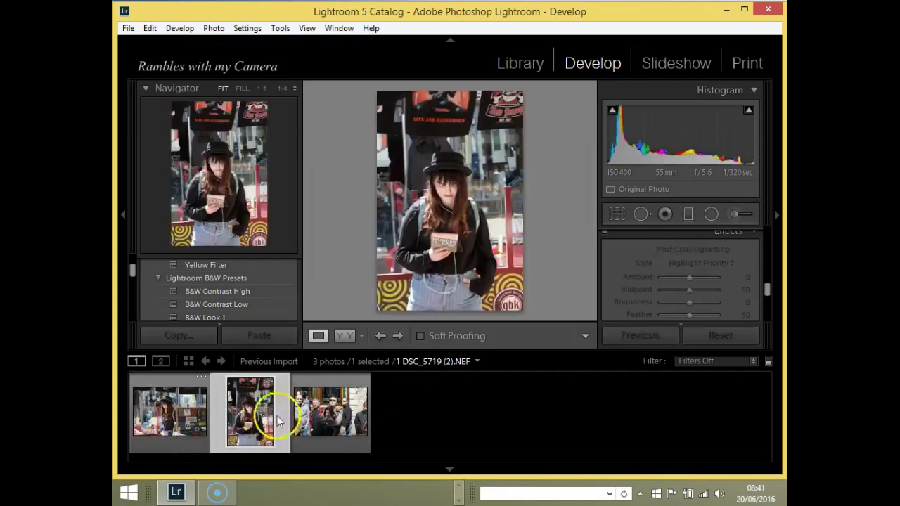
pyautogui.click(325, 417)
pyautogui.click(190, 412)
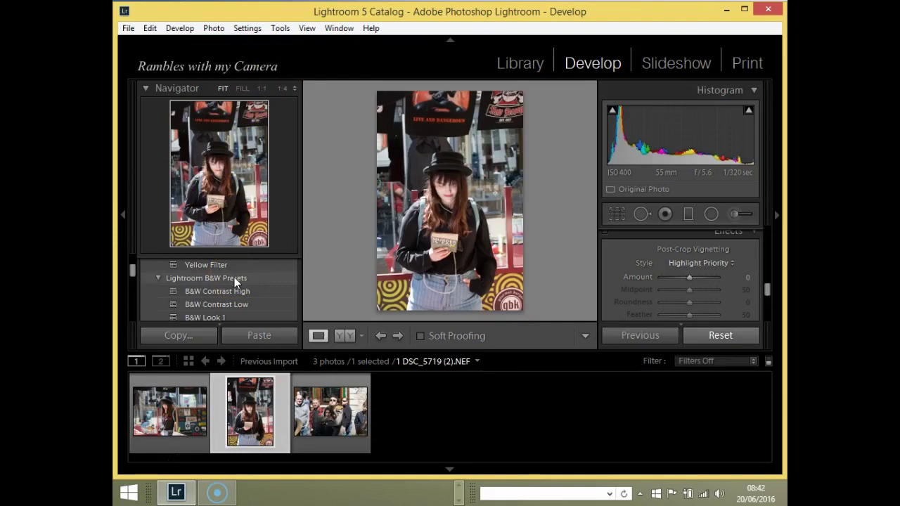
# - Convert the photo to black and white with the Blue Filter preset
pyautogui.scroll(-1, 235, 277)
pyautogui.scroll(2, 235, 277)
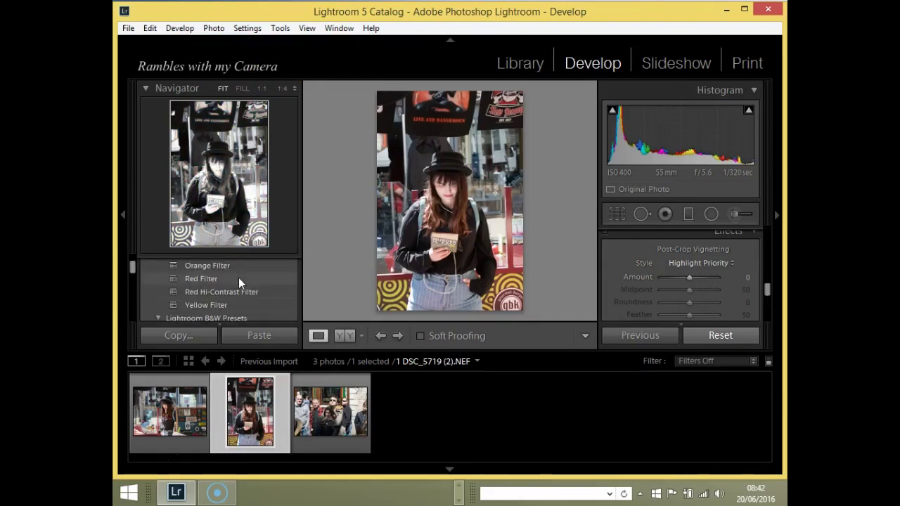
pyautogui.scroll(-1, 201, 273)
pyautogui.scroll(2, 201, 278)
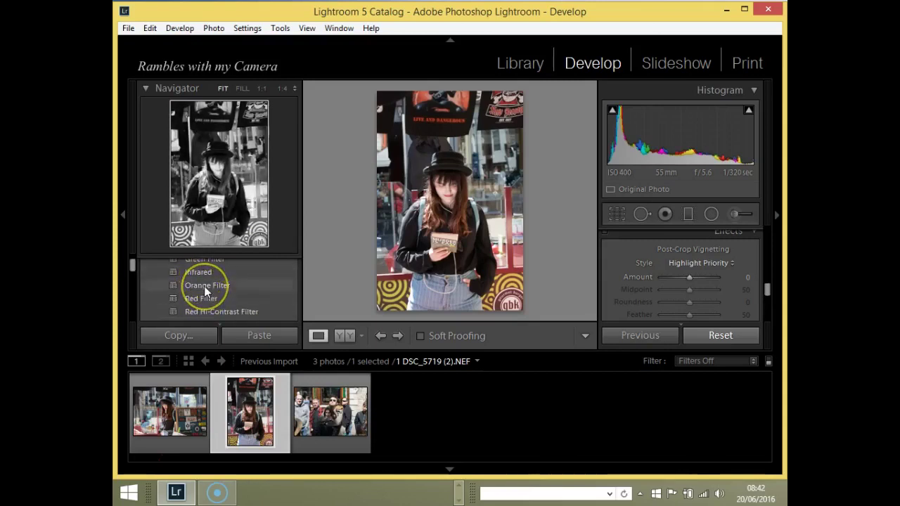
pyautogui.scroll(2, 204, 287)
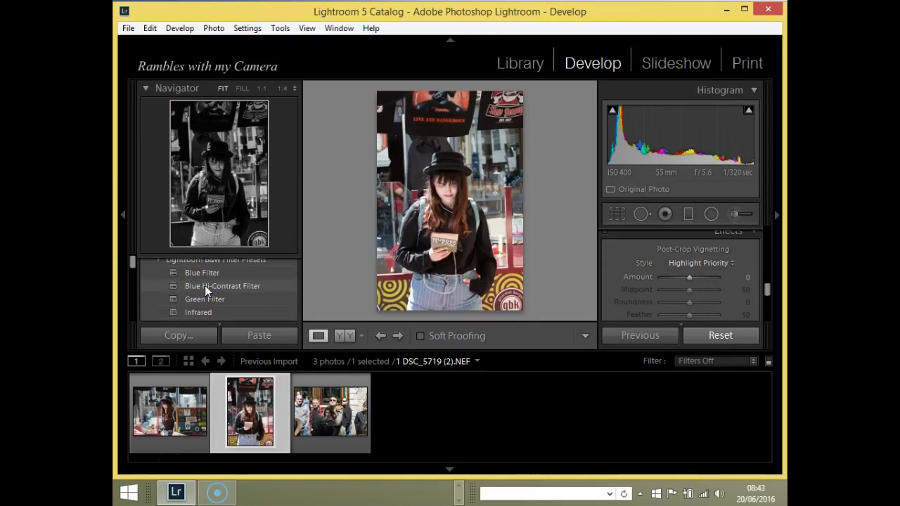
pyautogui.click(204, 276)
pyautogui.click(204, 276)
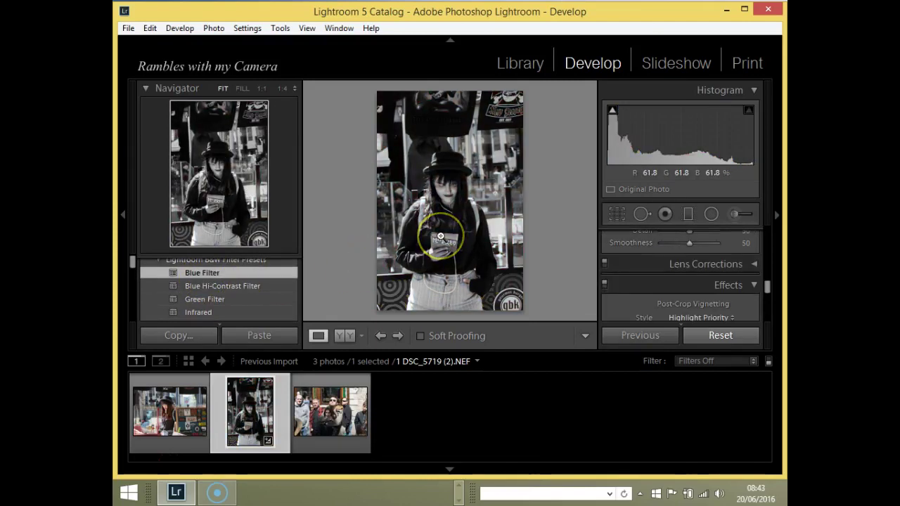
# - Compare the Blue Hi-Contrast, Green and Infrared looks, then apply B&W Contrast High
pyautogui.click(244, 287)
pyautogui.click(218, 300)
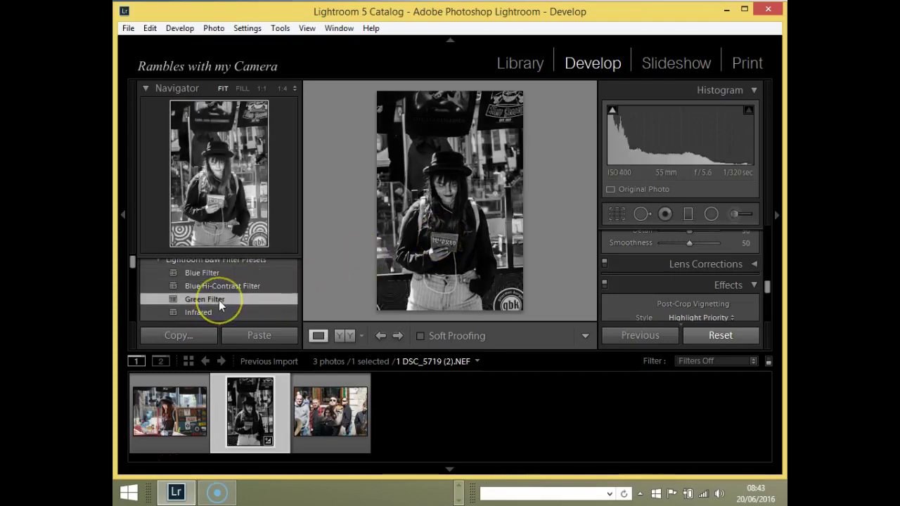
pyautogui.click(209, 314)
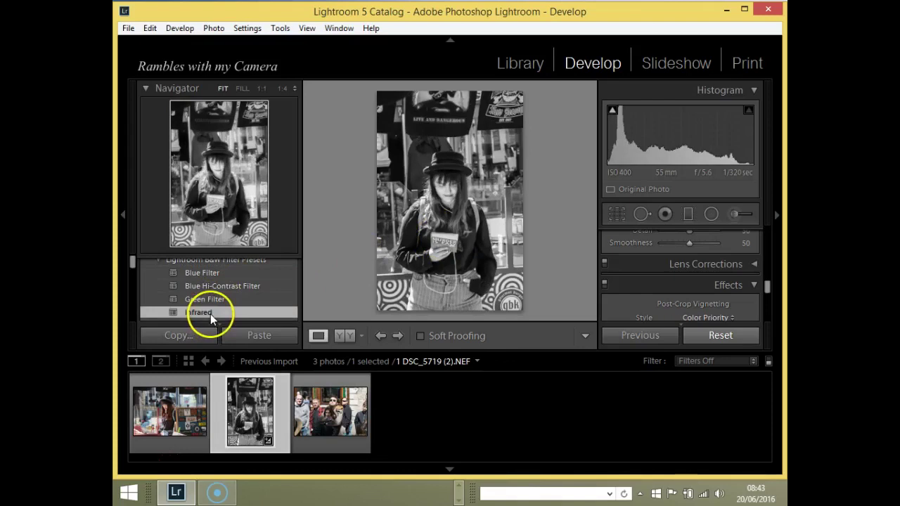
pyautogui.scroll(-3, 211, 314)
pyautogui.scroll(-2, 211, 314)
pyautogui.click(211, 291)
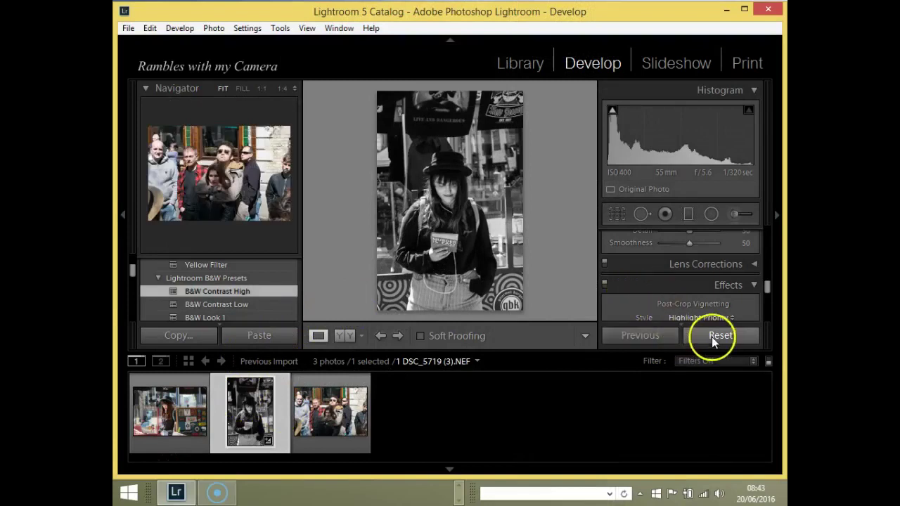
# - Reset the photo to colour, then try the B&W 1 and Col Average lighting presets
pyautogui.click(380, 335)
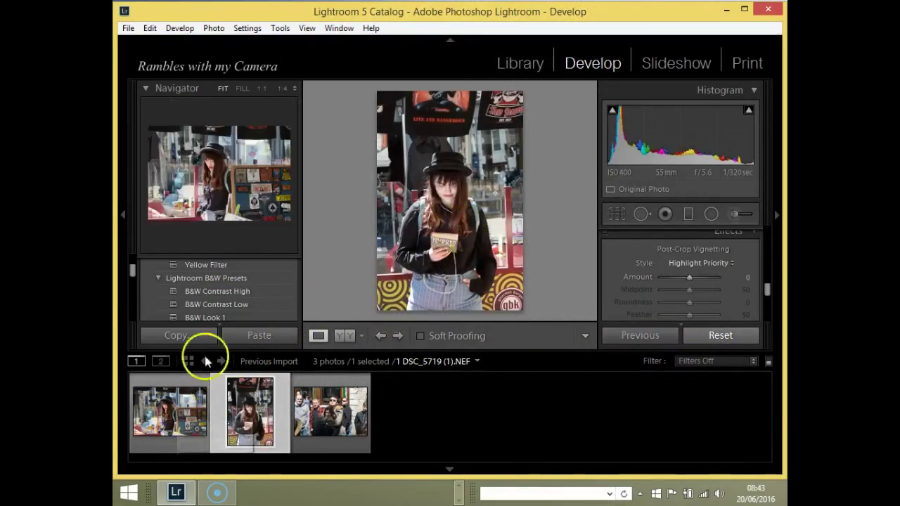
pyautogui.scroll(-6, 223, 296)
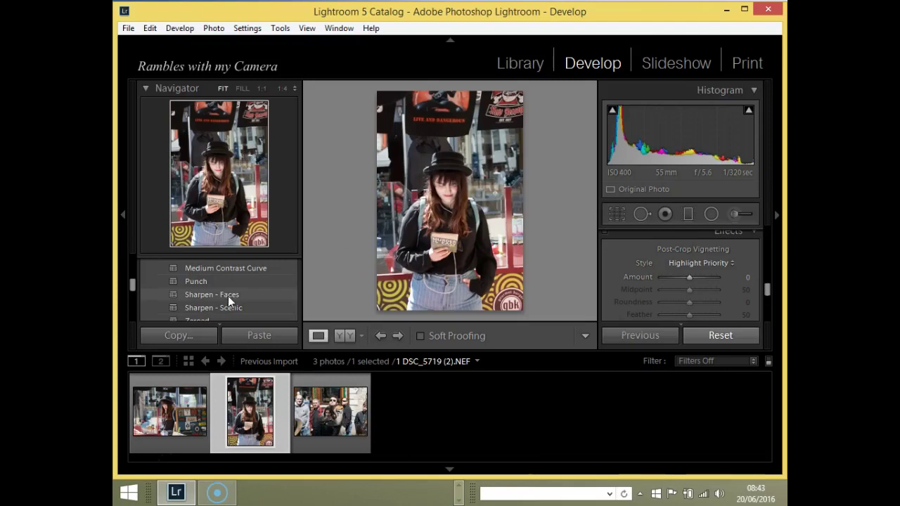
pyautogui.scroll(-5, 227, 296)
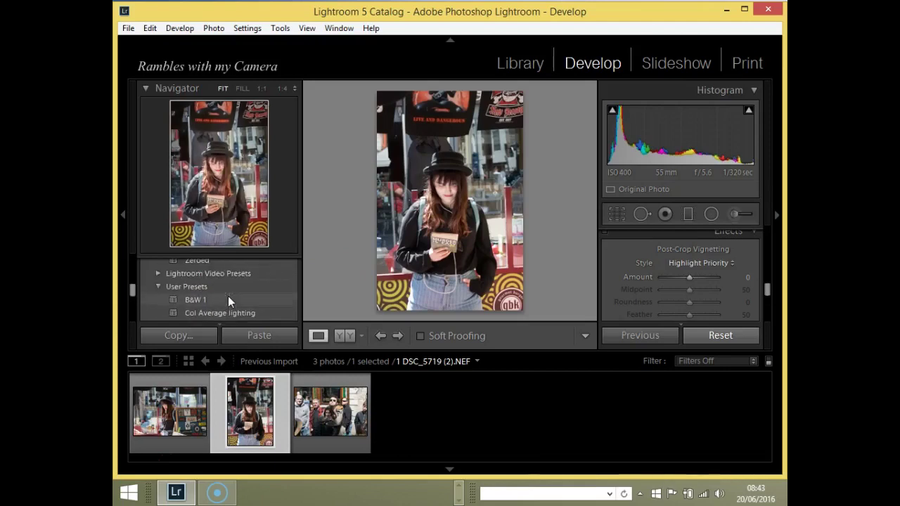
pyautogui.scroll(-1, 228, 296)
pyautogui.click(181, 282)
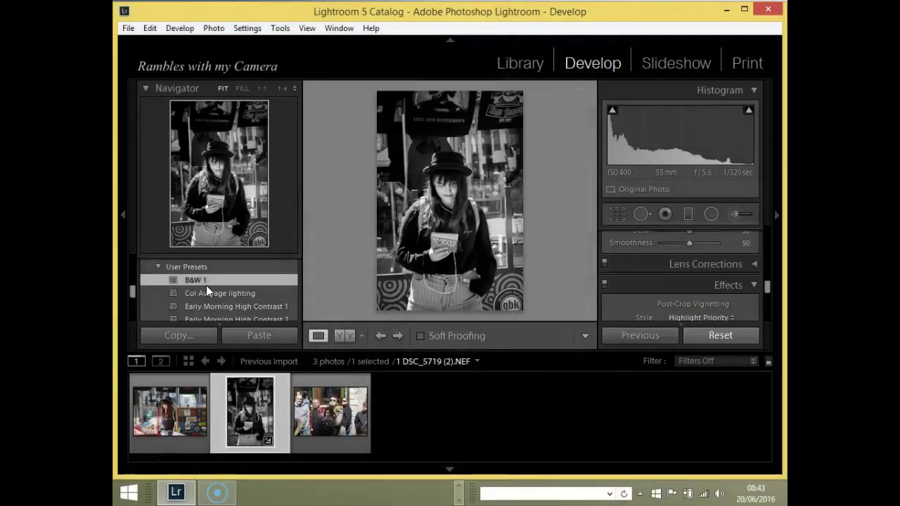
pyautogui.click(217, 294)
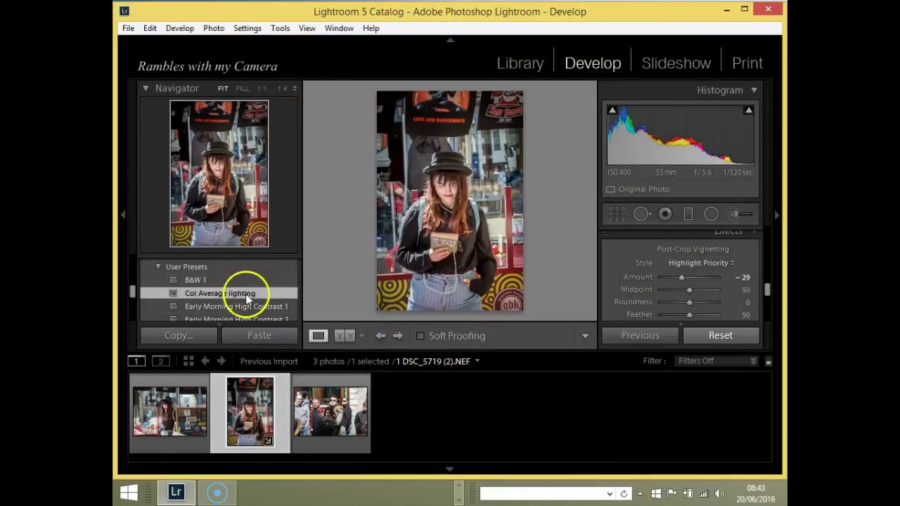
# - Apply the outdoor 3 user preset, which includes a −26 vignette
pyautogui.scroll(-3, 248, 291)
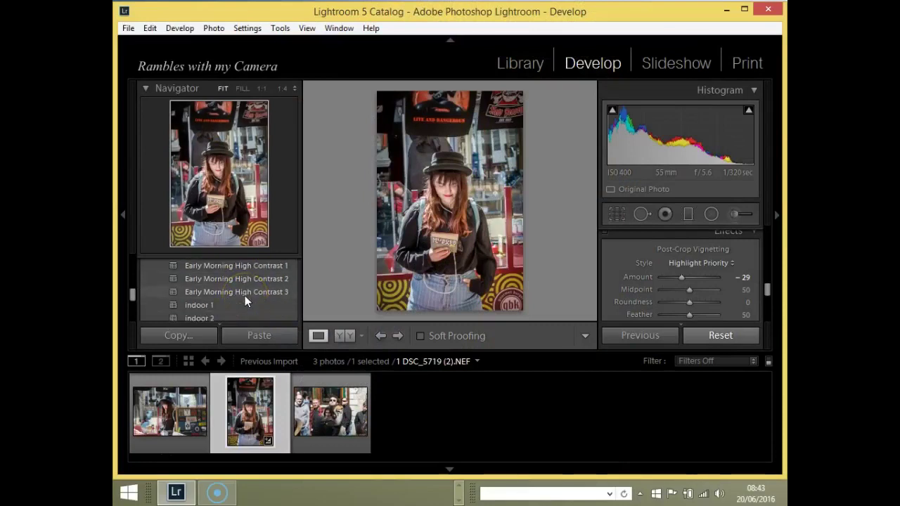
pyautogui.scroll(-9, 245, 295)
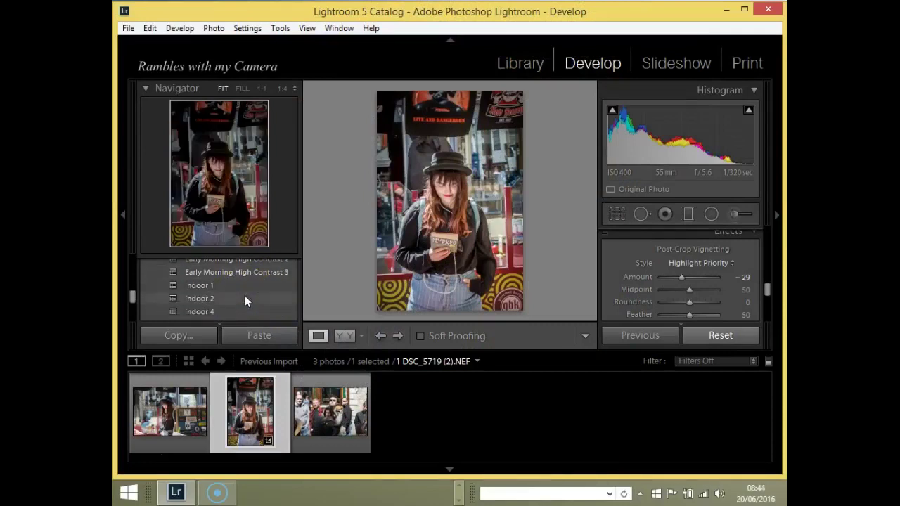
pyautogui.scroll(-2, 244, 296)
pyautogui.click(185, 287)
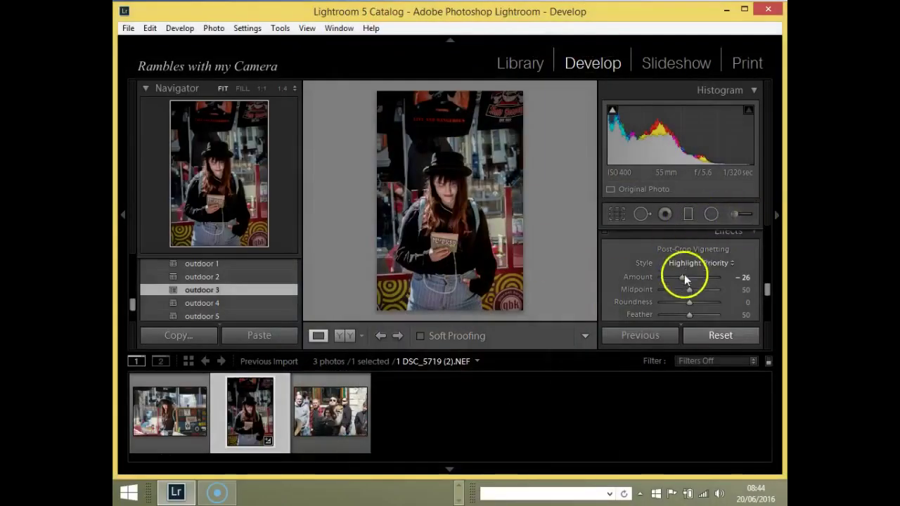
# - Raise Exposure to +0.71 and add a diagonal graduated filter at −0.78 exposure
pyautogui.moveTo(765, 289); pyautogui.dragTo(770, 236)
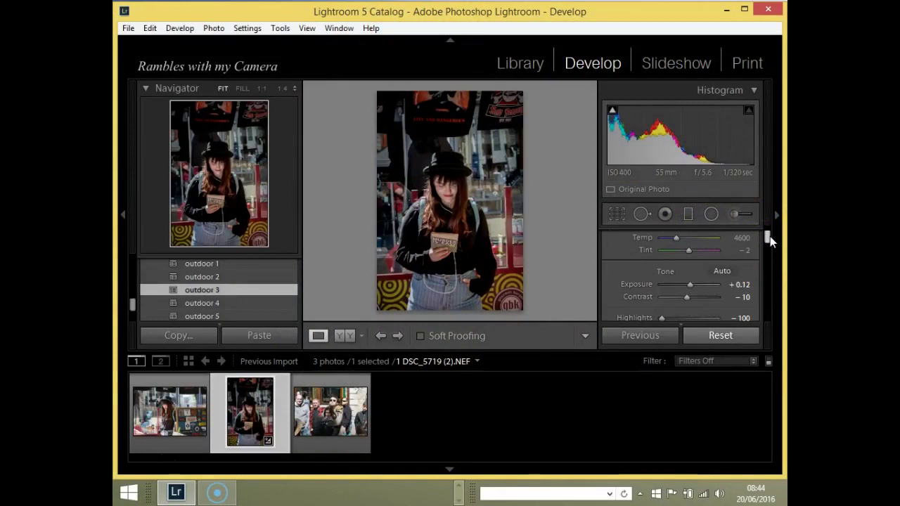
pyautogui.moveTo(690, 284); pyautogui.dragTo(694, 283)
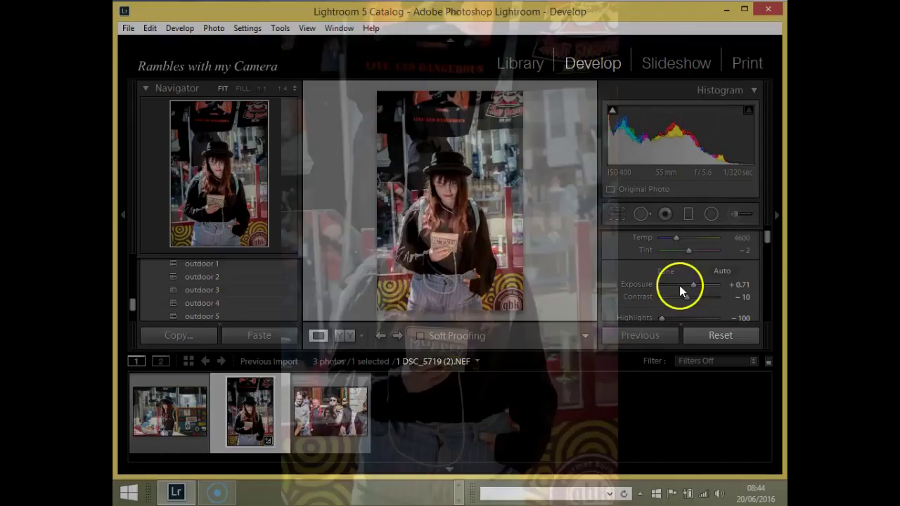
pyautogui.click(687, 213)
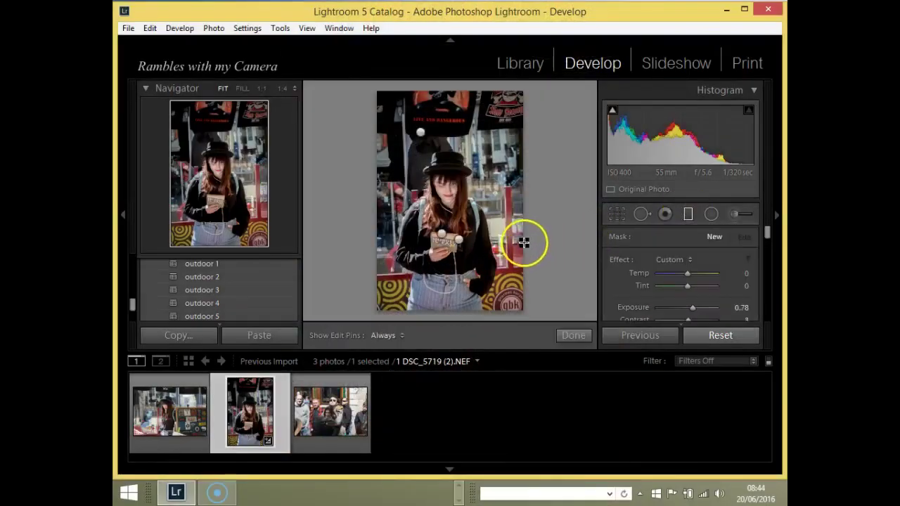
pyautogui.moveTo(521, 244); pyautogui.dragTo(420, 208)
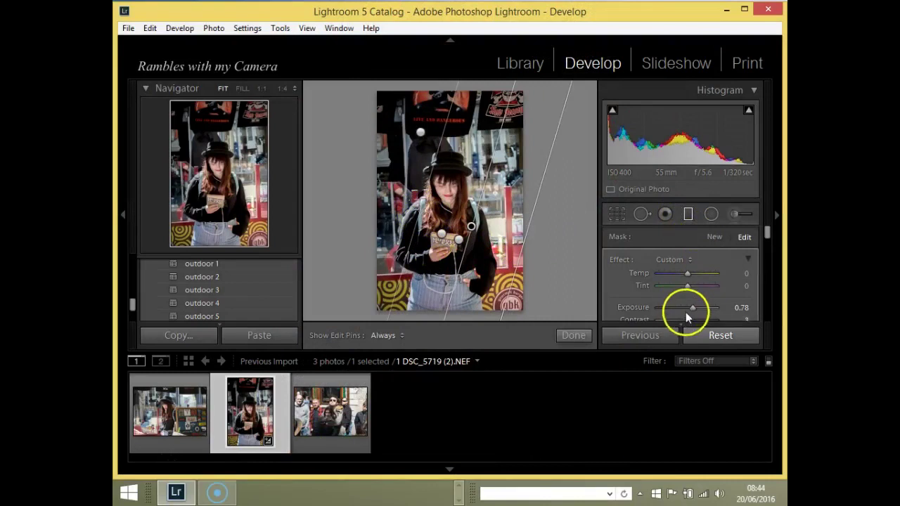
pyautogui.moveTo(687, 306); pyautogui.dragTo(683, 307)
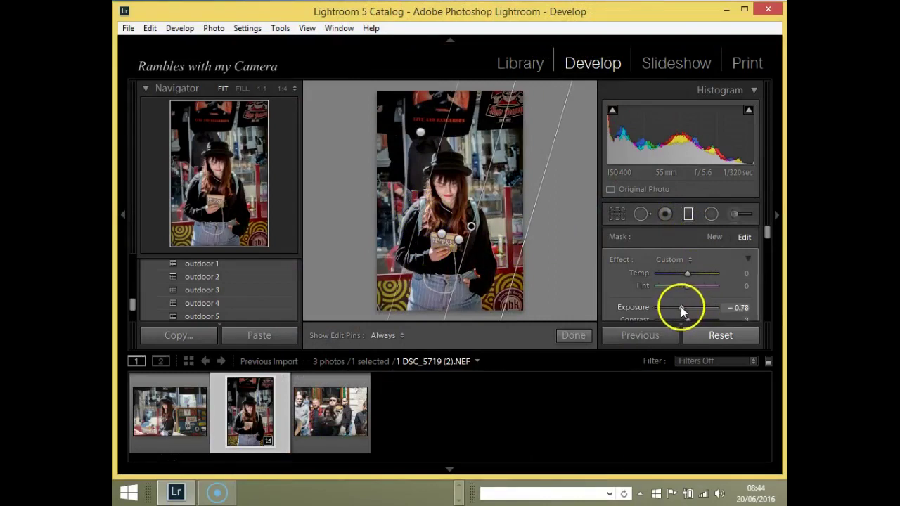
pyautogui.press('f')
pyautogui.press('f')
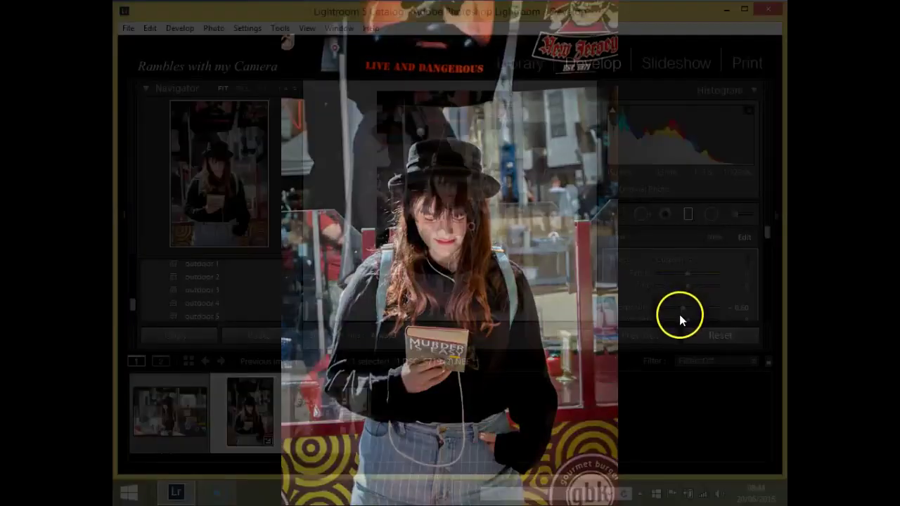
pyautogui.press('m')
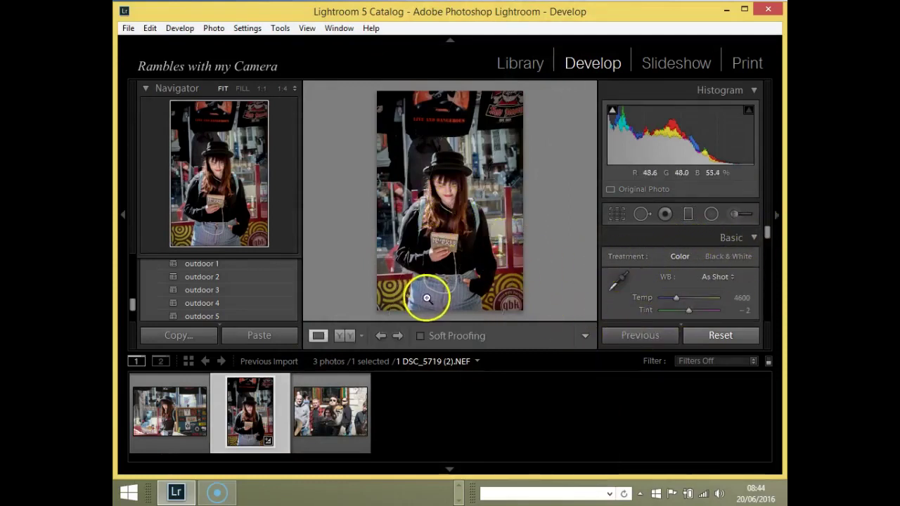
# - Reset the photo's Basic adjustments to their defaults
pyautogui.click(727, 336)
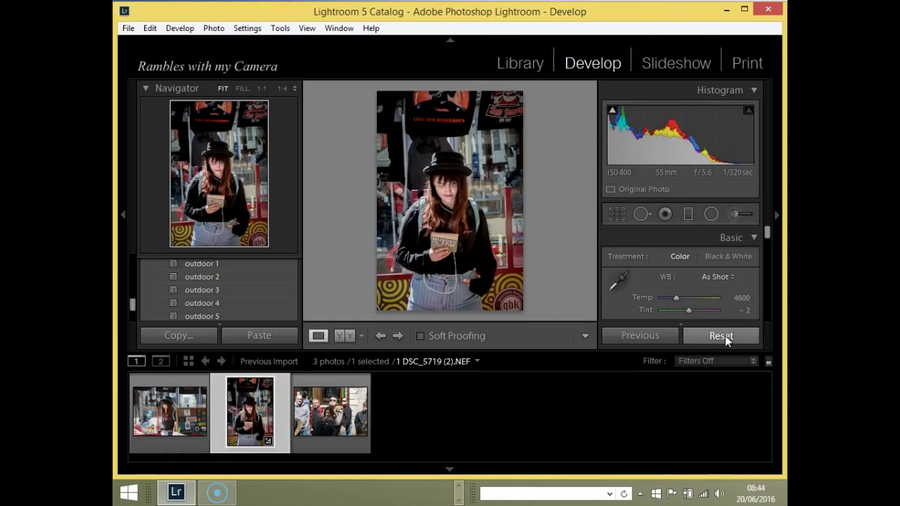
pyautogui.click(725, 336)
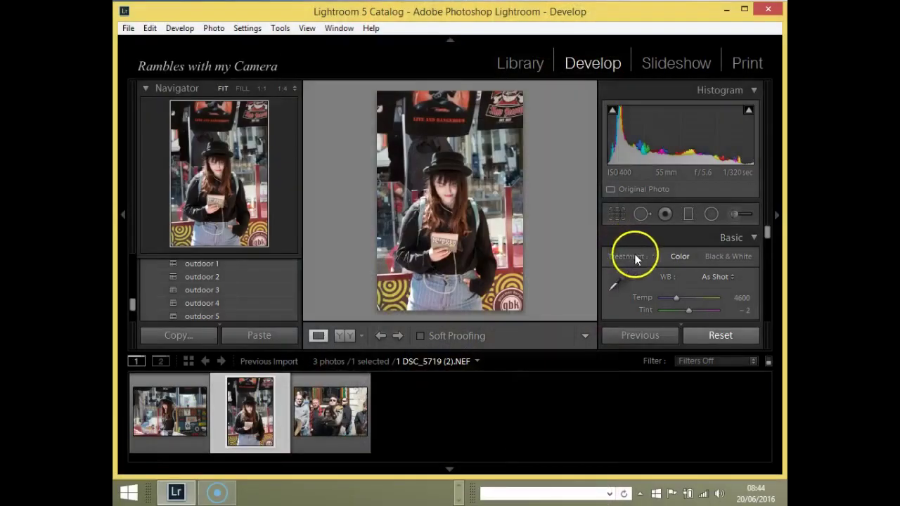
pyautogui.scroll(-2, 766, 237)
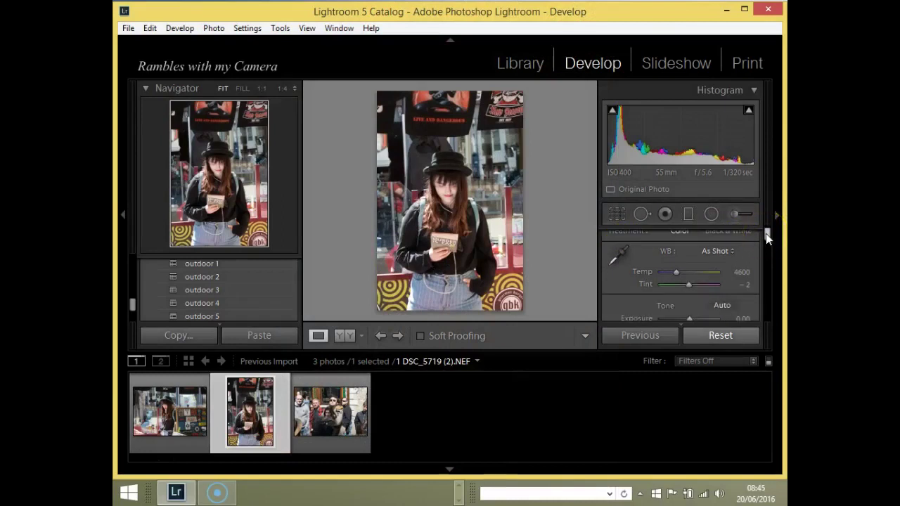
pyautogui.scroll(-2, 766, 234)
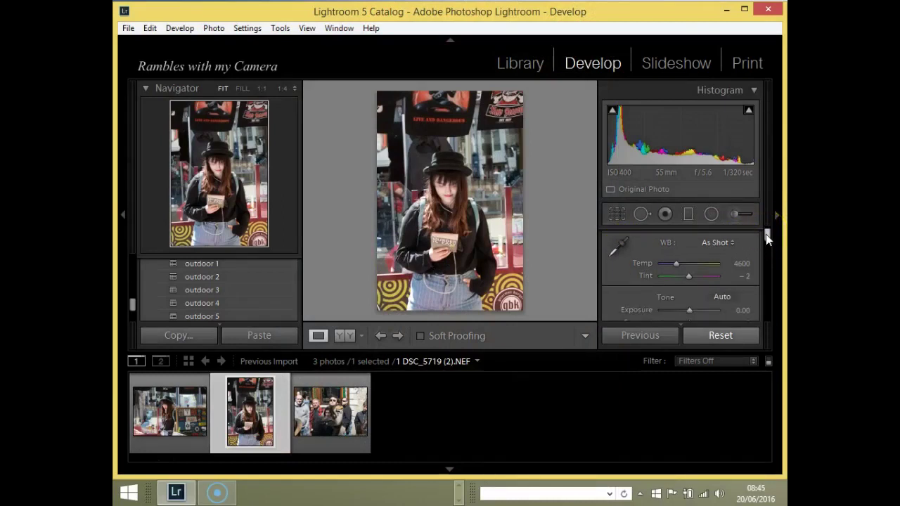
pyautogui.scroll(-2, 765, 236)
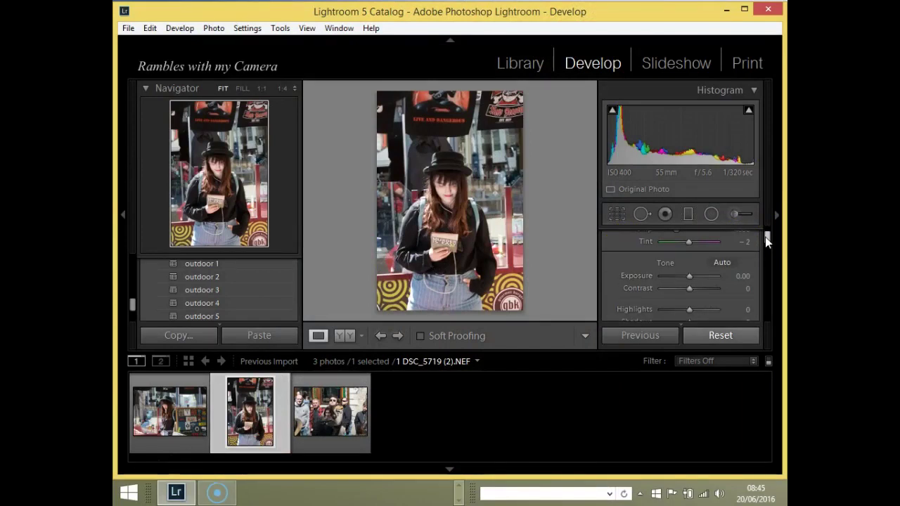
pyautogui.scroll(-2, 765, 237)
pyautogui.scroll(-1, 765, 239)
# - Set Highlights to −100 and Shadows to +100
pyautogui.click(682, 245)
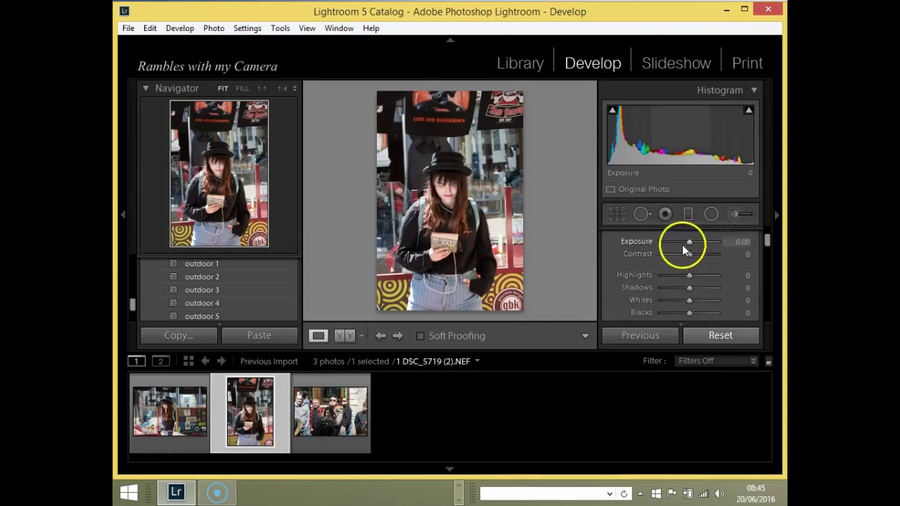
pyautogui.click(689, 256)
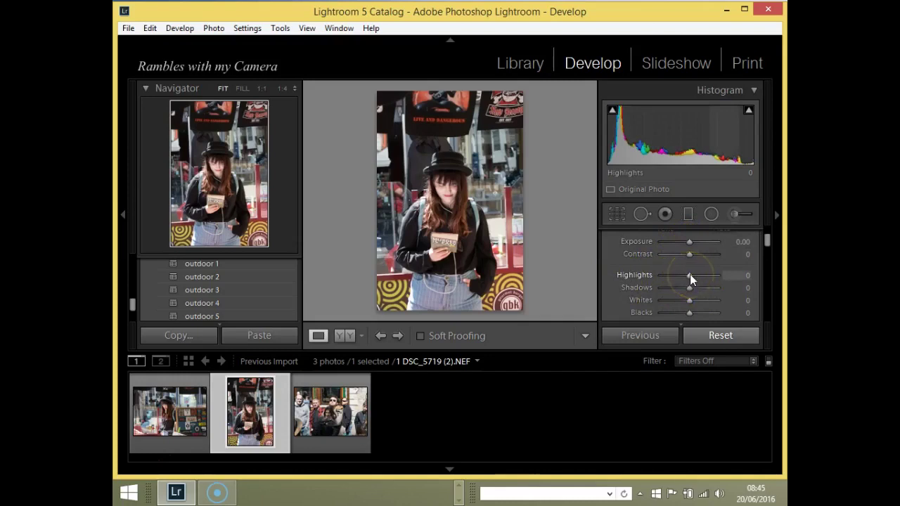
pyautogui.moveTo(690, 274); pyautogui.dragTo(720, 293)
pyautogui.click(684, 294)
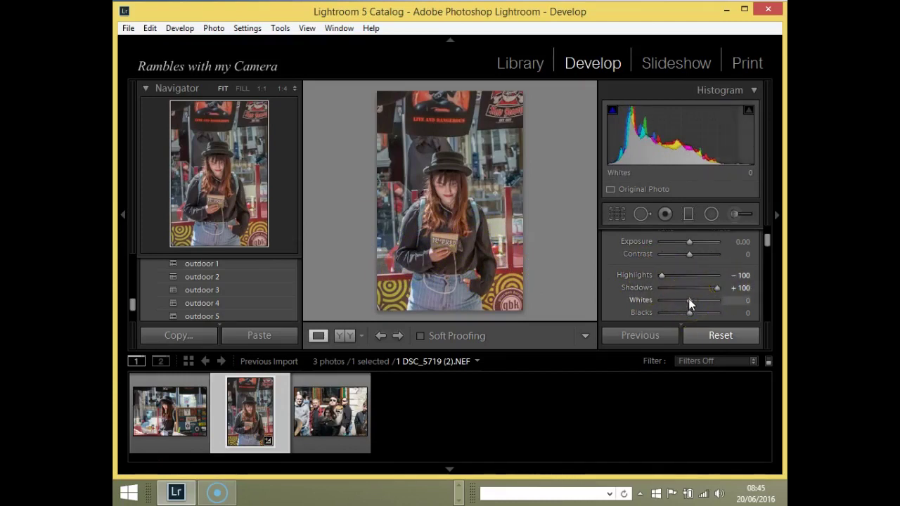
# - Settle Whites at +38 while checking clipping on the jeans at 1:1 zoom
pyautogui.moveTo(689, 299); pyautogui.dragTo(701, 298)
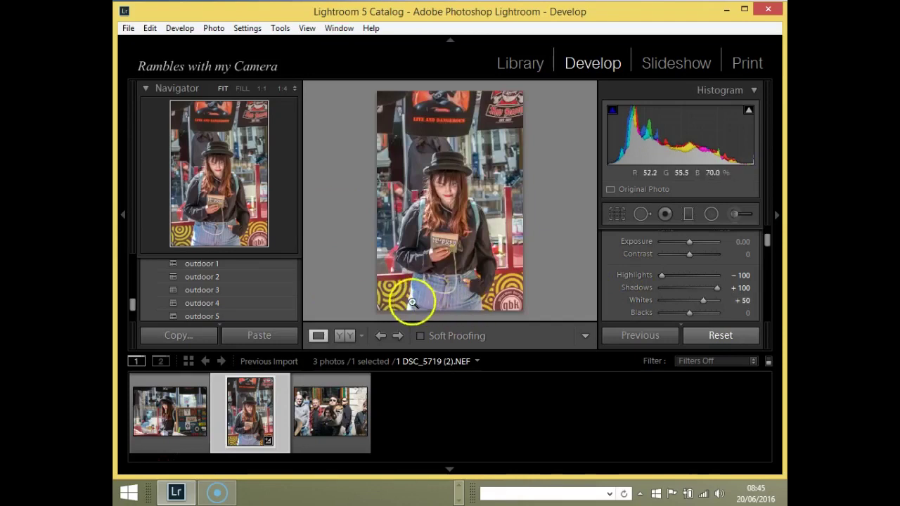
pyautogui.moveTo(401, 298); pyautogui.dragTo(402, 275)
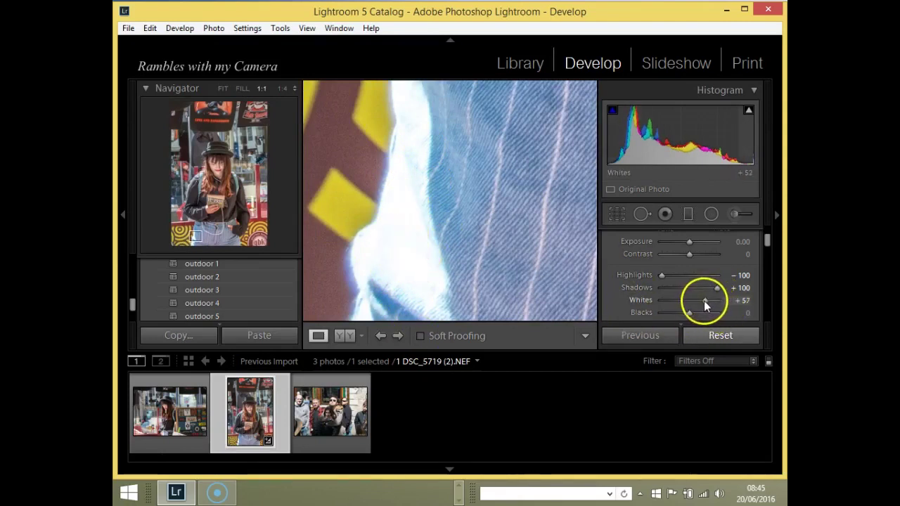
pyautogui.moveTo(704, 301); pyautogui.dragTo(672, 301)
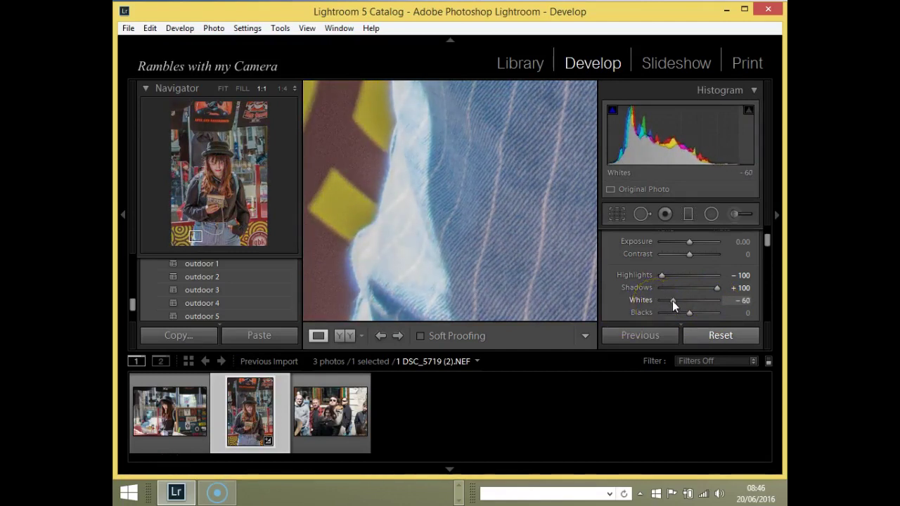
pyautogui.click(434, 242)
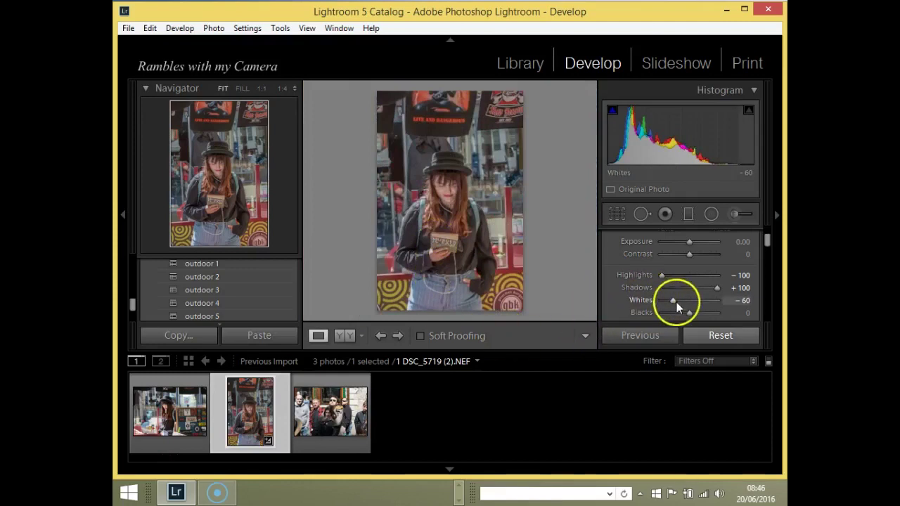
pyautogui.moveTo(671, 302); pyautogui.dragTo(720, 299)
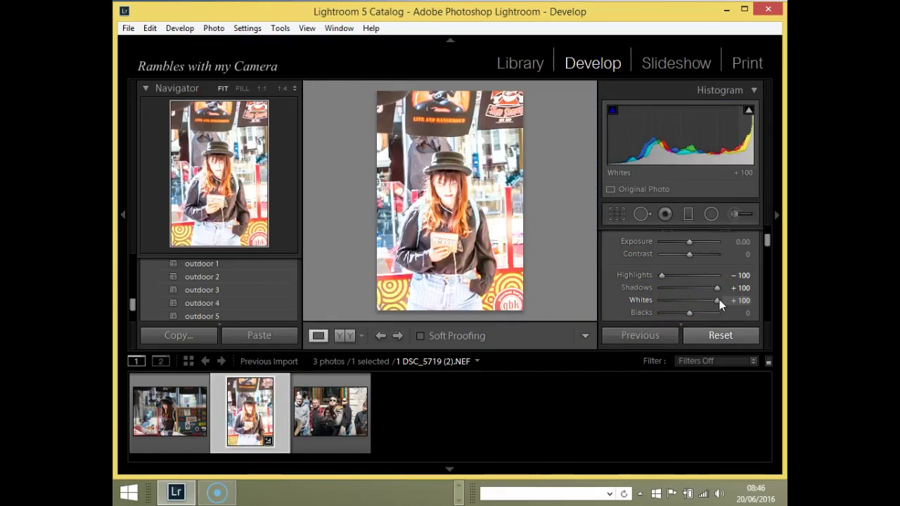
pyautogui.moveTo(718, 300); pyautogui.dragTo(690, 302)
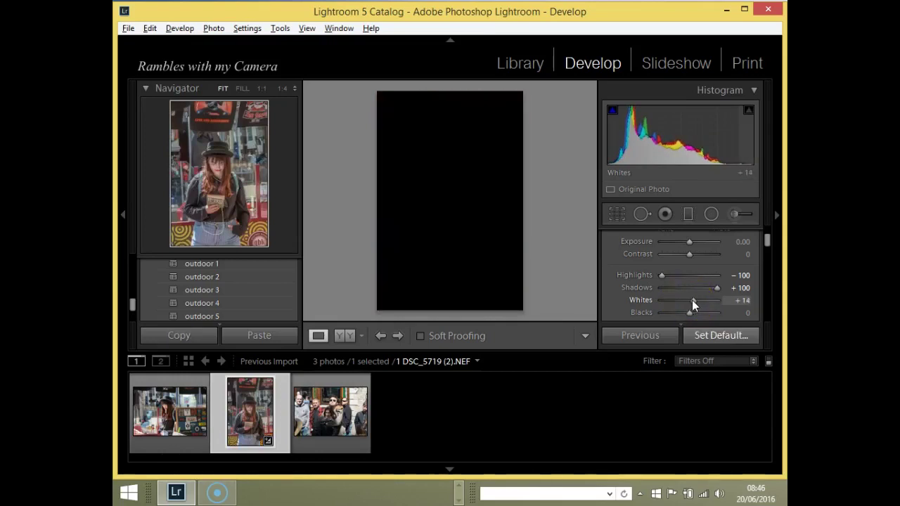
pyautogui.moveTo(692, 299); pyautogui.dragTo(694, 301)
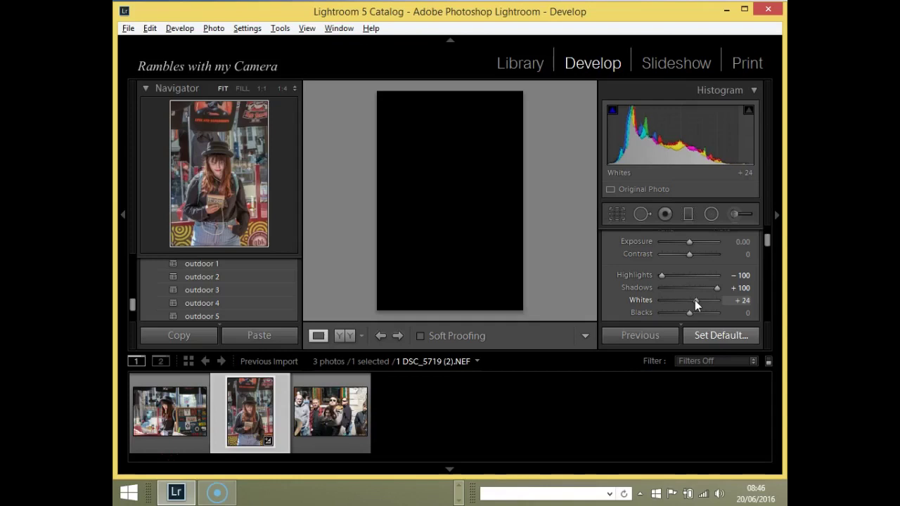
pyautogui.moveTo(695, 300); pyautogui.dragTo(699, 298)
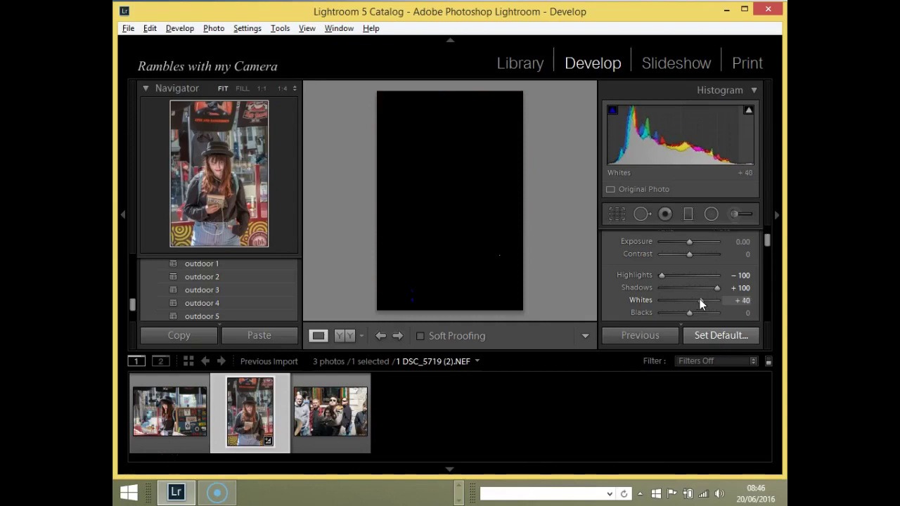
pyautogui.click(415, 299)
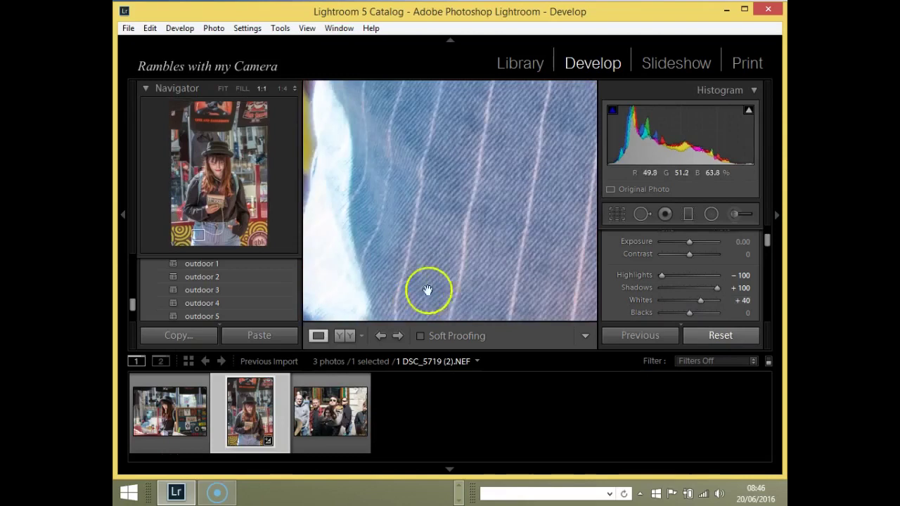
pyautogui.press('alt')
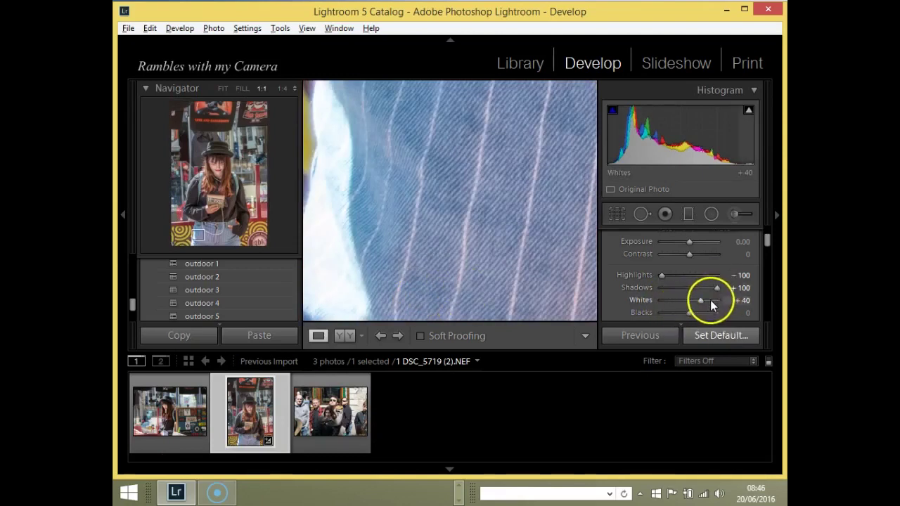
pyautogui.moveTo(700, 301); pyautogui.dragTo(698, 300)
pyautogui.moveTo(474, 231)
pyautogui.mouseDown()
pyautogui.moveTo(458, 221)
pyautogui.moveTo(476, 227)
pyautogui.mouseUp()
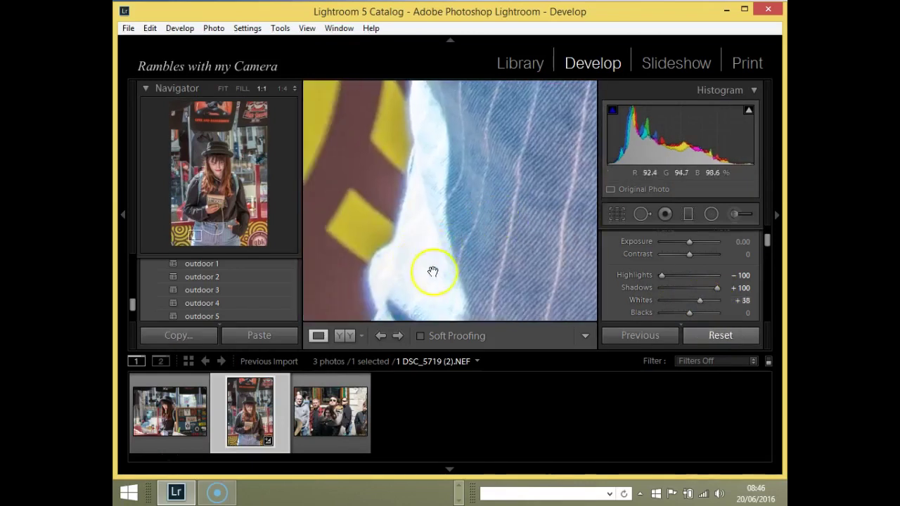
pyautogui.click(458, 242)
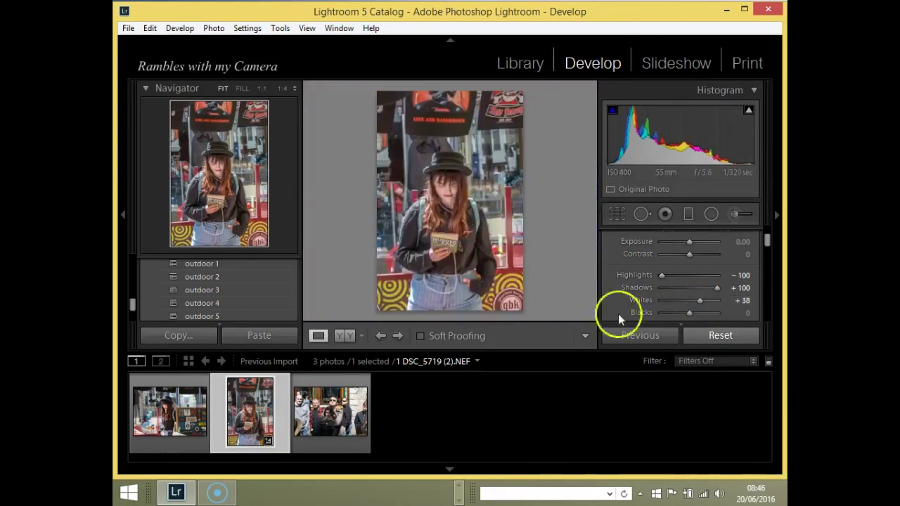
# - Set Blacks to −24 and Shadows to +2, and reset Contrast to 0
pyautogui.moveTo(690, 318); pyautogui.dragTo(681, 316)
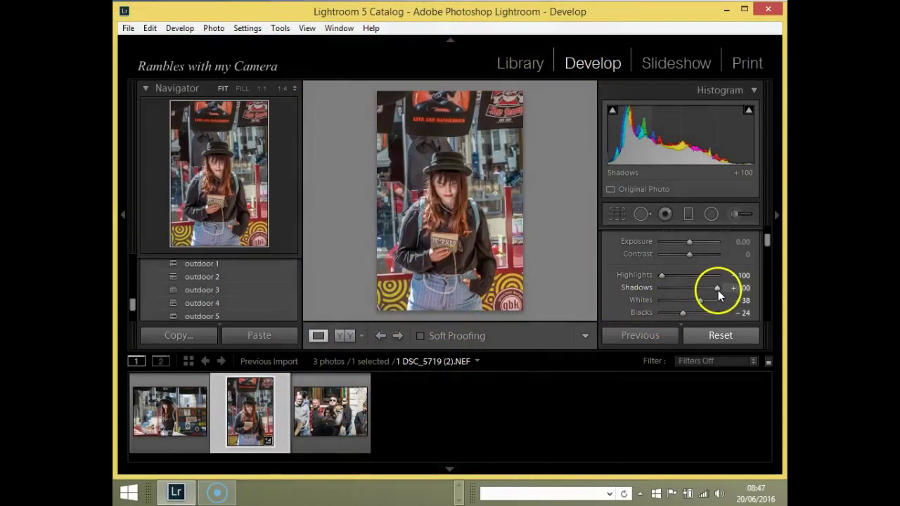
pyautogui.moveTo(717, 288); pyautogui.dragTo(689, 289)
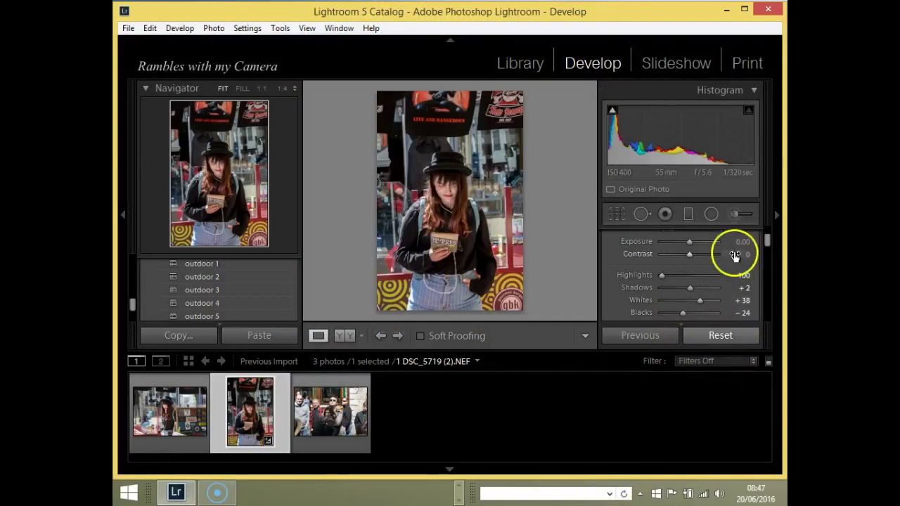
pyautogui.moveTo(766, 240); pyautogui.dragTo(766, 240)
pyautogui.moveTo(689, 249); pyautogui.dragTo(697, 254)
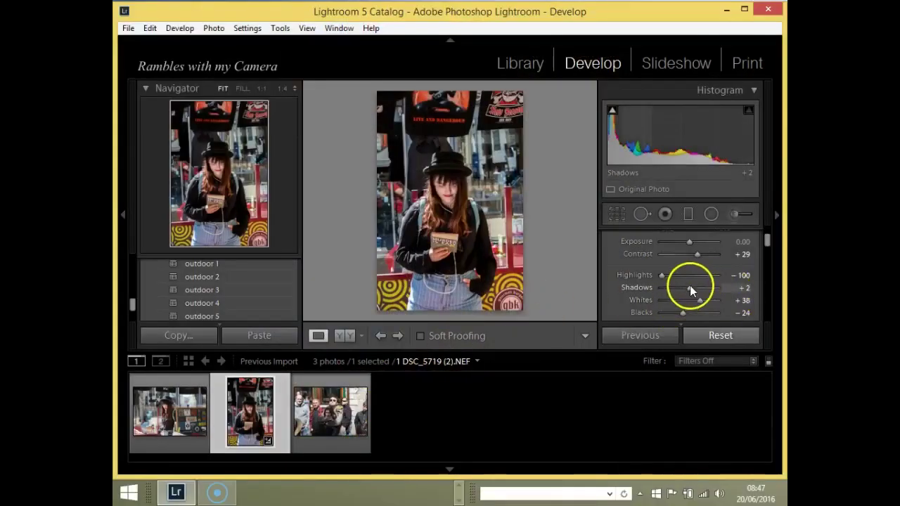
pyautogui.doubleClick(697, 254)
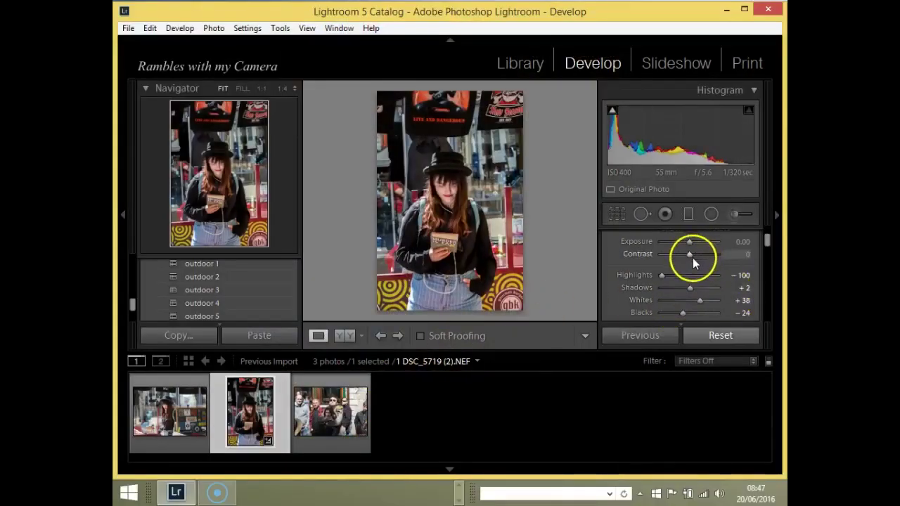
pyautogui.scroll(-2, 769, 239)
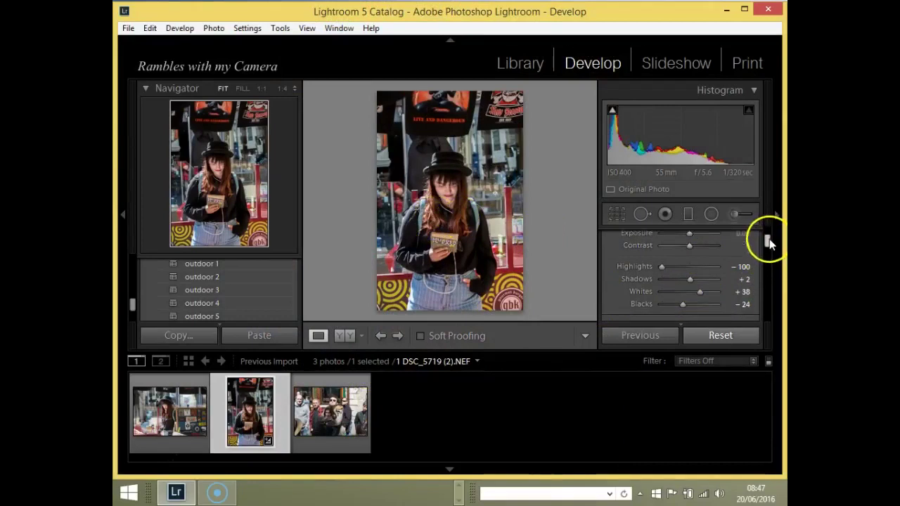
pyautogui.scroll(1, 769, 243)
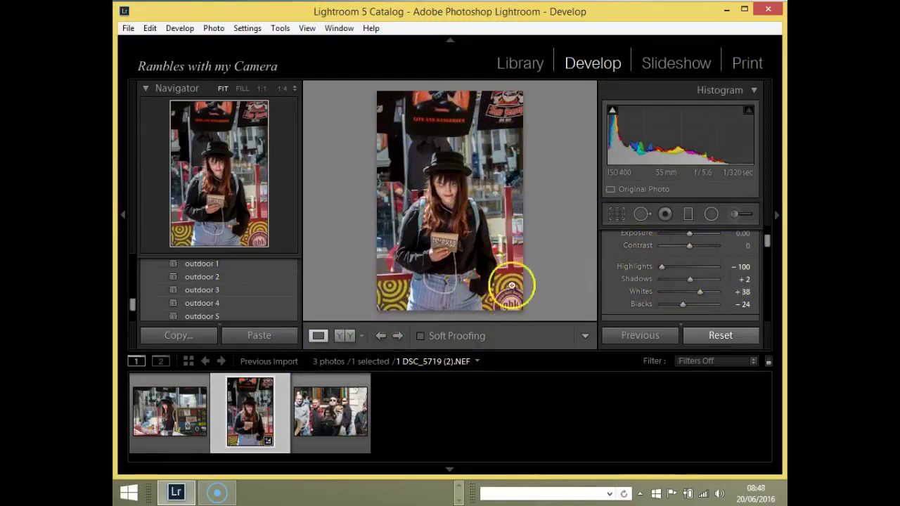
# - Draw a lower-left to upper-right graduated filter and set its exposure to −0.69
pyautogui.click(618, 215)
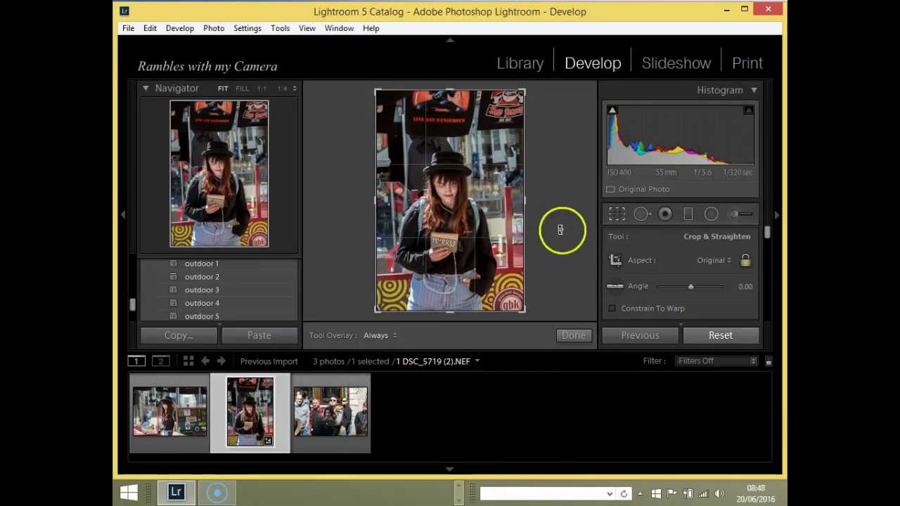
pyautogui.click(688, 215)
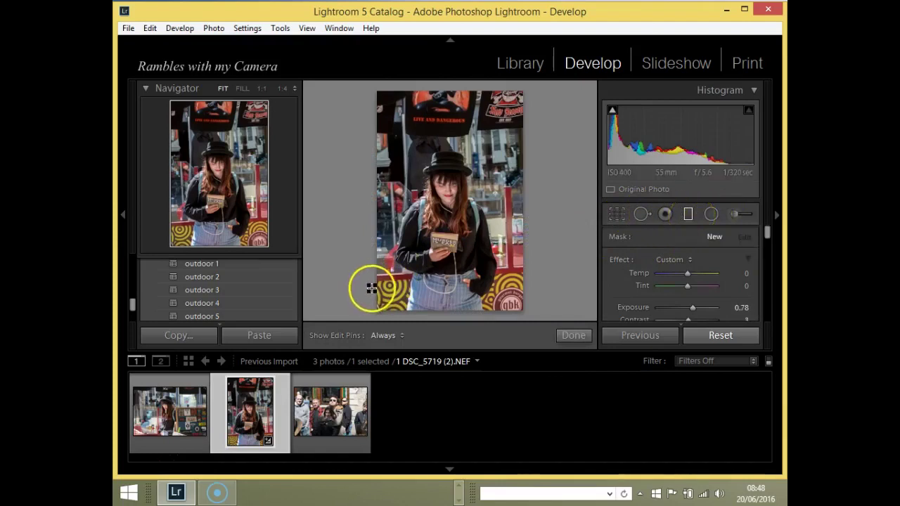
pyautogui.moveTo(375, 292); pyautogui.dragTo(481, 239)
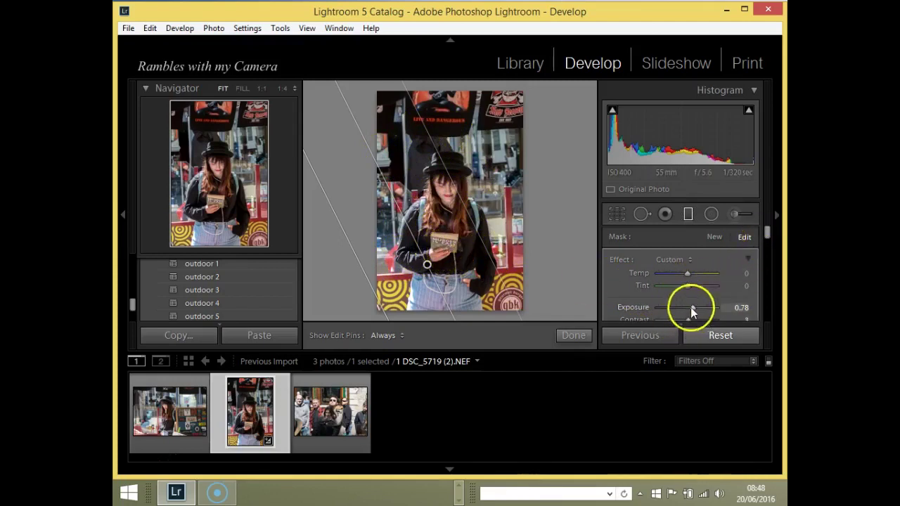
pyautogui.moveTo(692, 312); pyautogui.dragTo(685, 313)
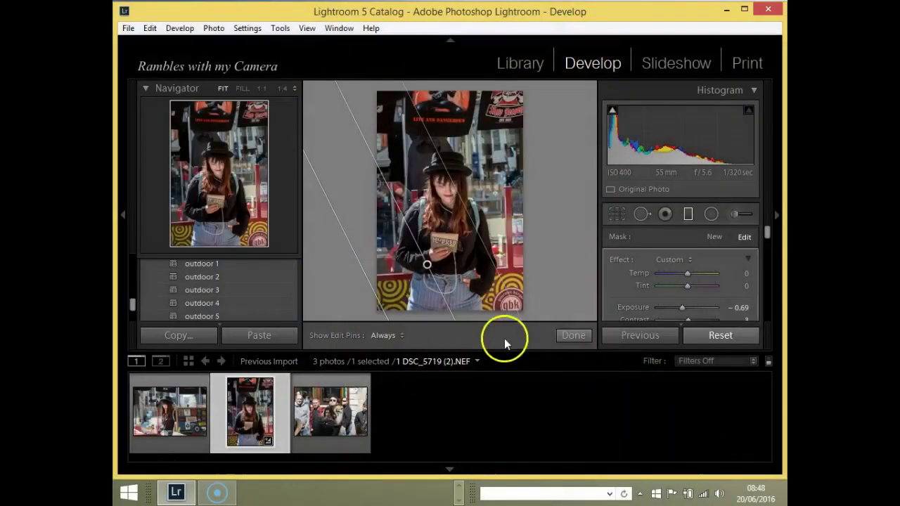
# - Duplicate the darkening gradient, place it over the right side at −1.06 exposure
pyautogui.rightClick(430, 264)
pyautogui.click(461, 271)
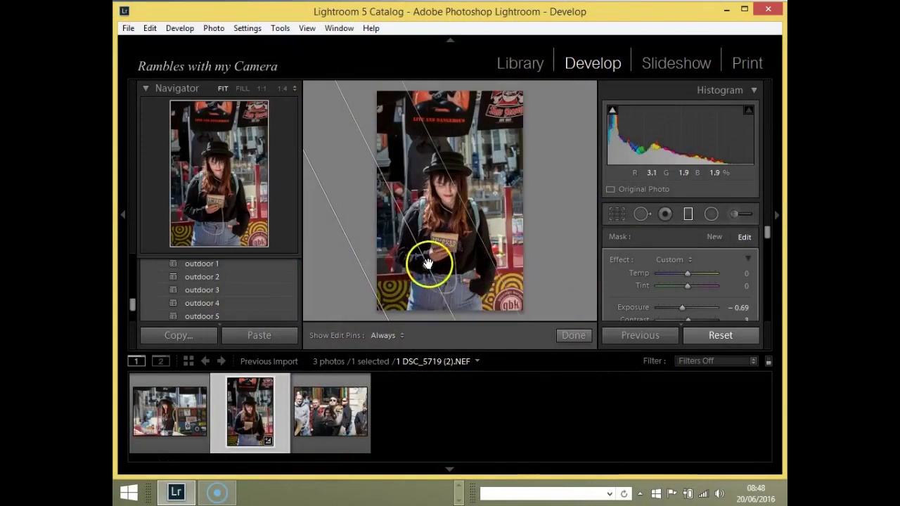
pyautogui.moveTo(427, 261); pyautogui.dragTo(491, 310)
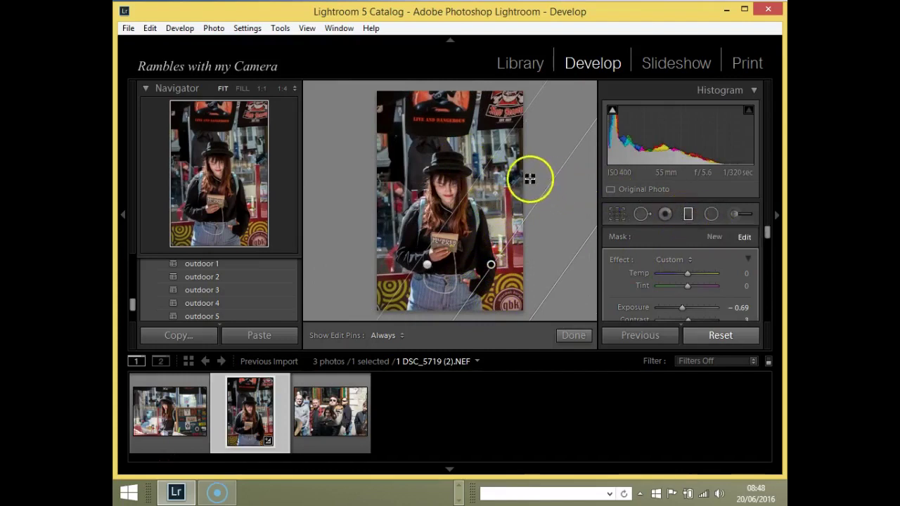
pyautogui.moveTo(518, 177); pyautogui.dragTo(423, 221)
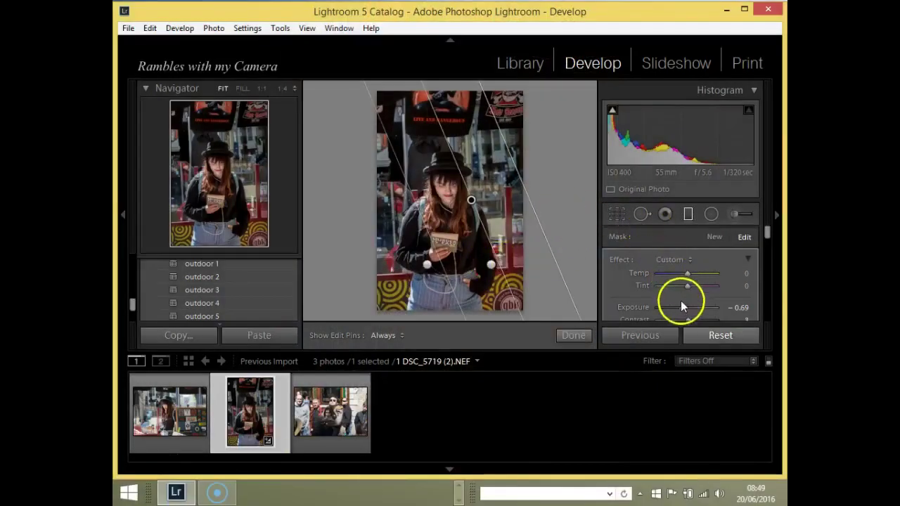
pyautogui.moveTo(682, 310); pyautogui.dragTo(679, 310)
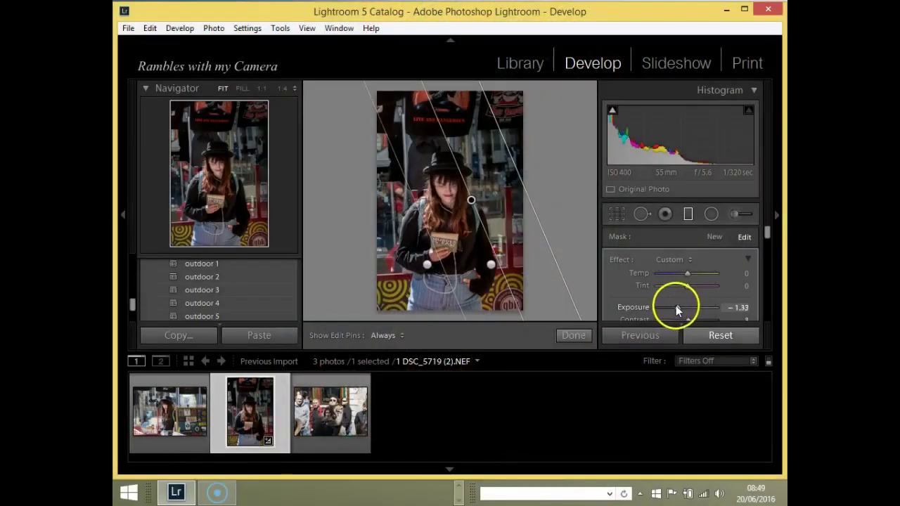
pyautogui.moveTo(677, 310); pyautogui.dragTo(680, 308)
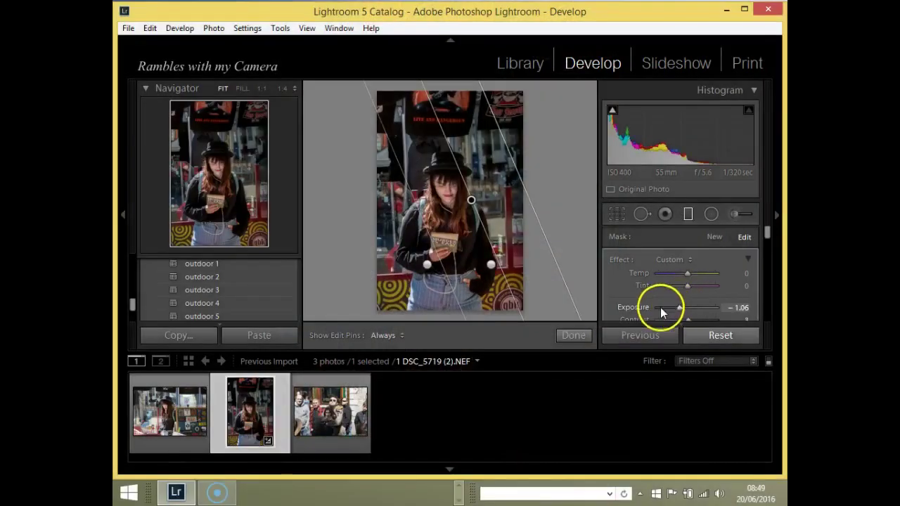
pyautogui.press('f')
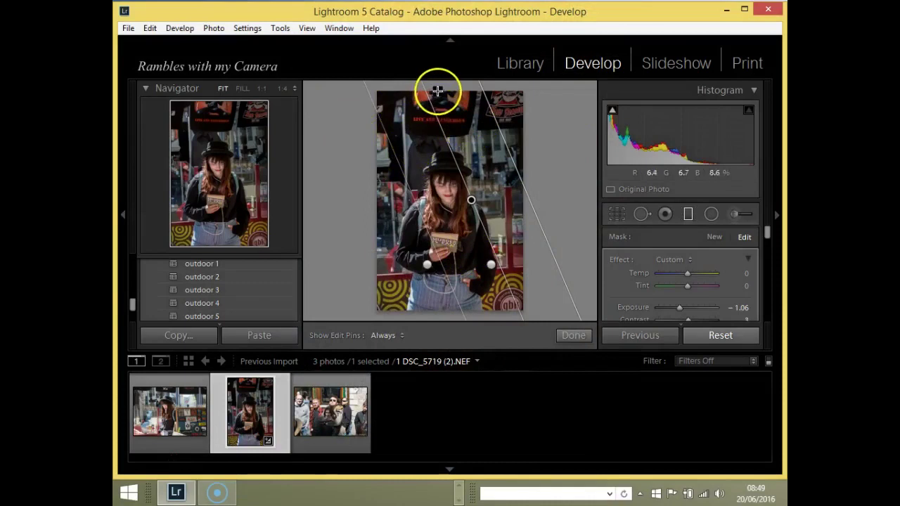
# - Add a horizontal gradient from the top at +0.78 exposure, position it, and finish
pyautogui.moveTo(438, 91); pyautogui.dragTo(436, 208)
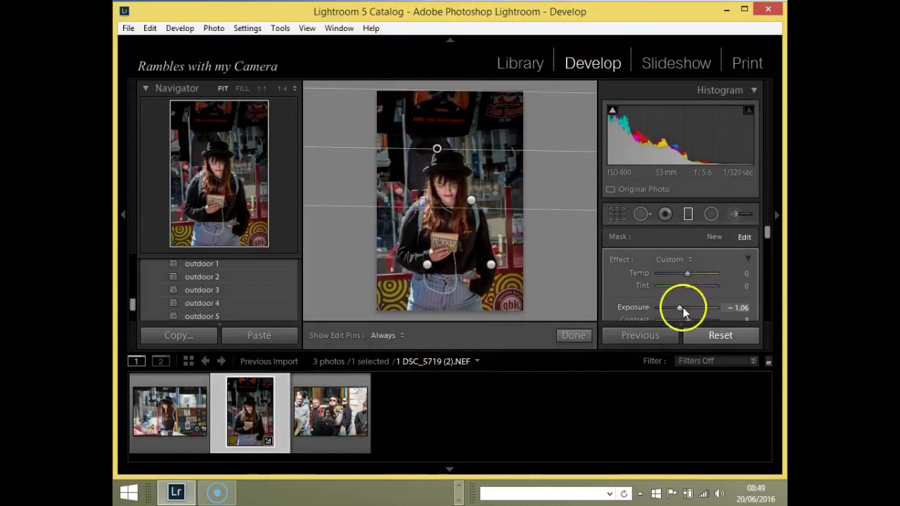
pyautogui.moveTo(681, 312); pyautogui.dragTo(689, 312)
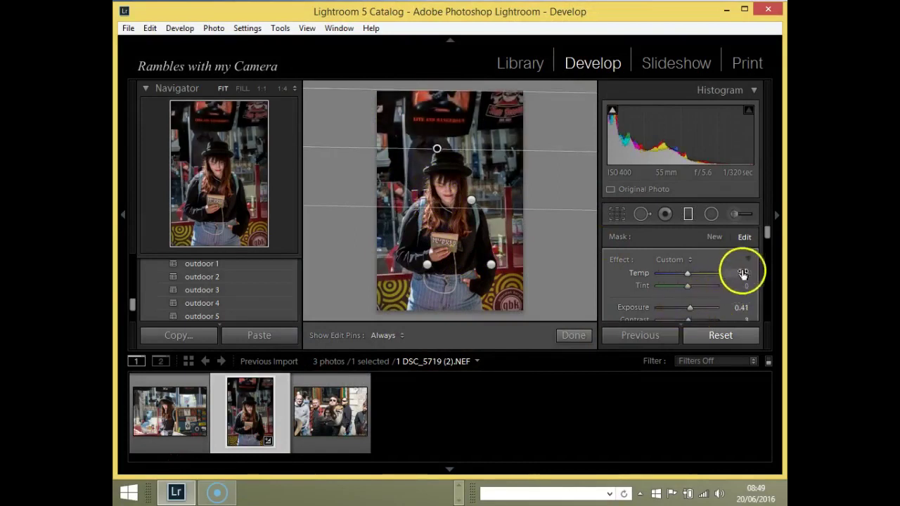
pyautogui.moveTo(767, 232); pyautogui.dragTo(768, 236)
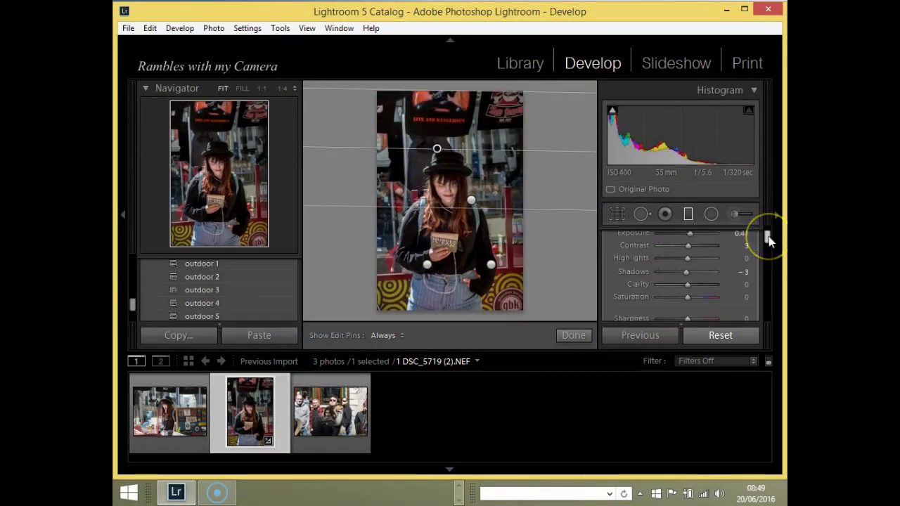
pyautogui.scroll(1, 768, 236)
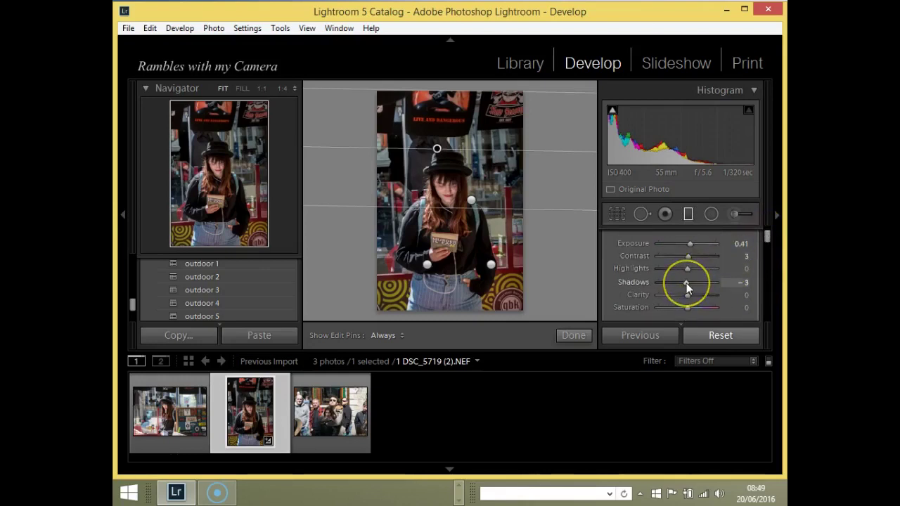
pyautogui.moveTo(693, 247); pyautogui.dragTo(694, 244)
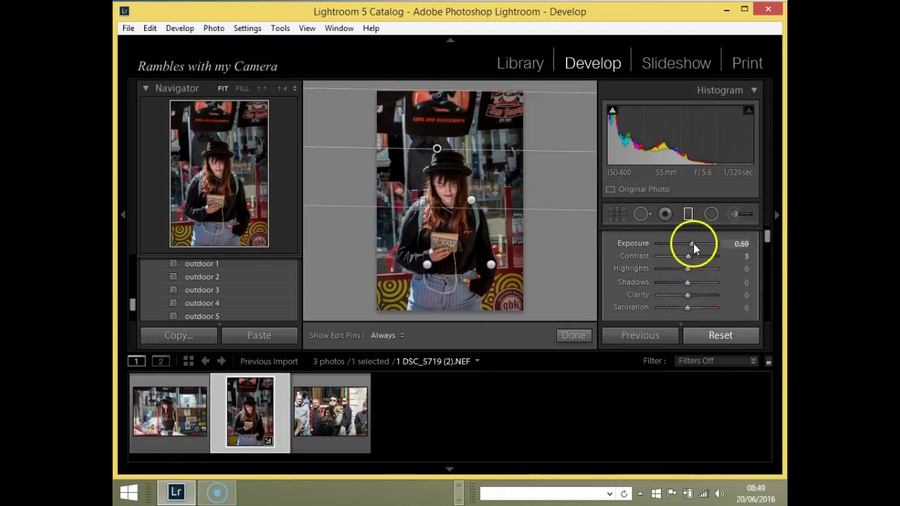
pyautogui.moveTo(437, 149); pyautogui.dragTo(438, 170)
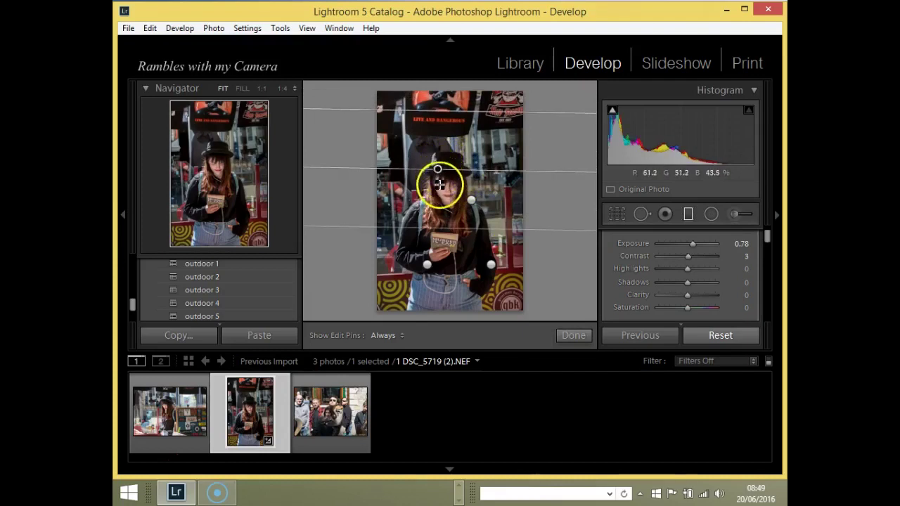
pyautogui.press('f')
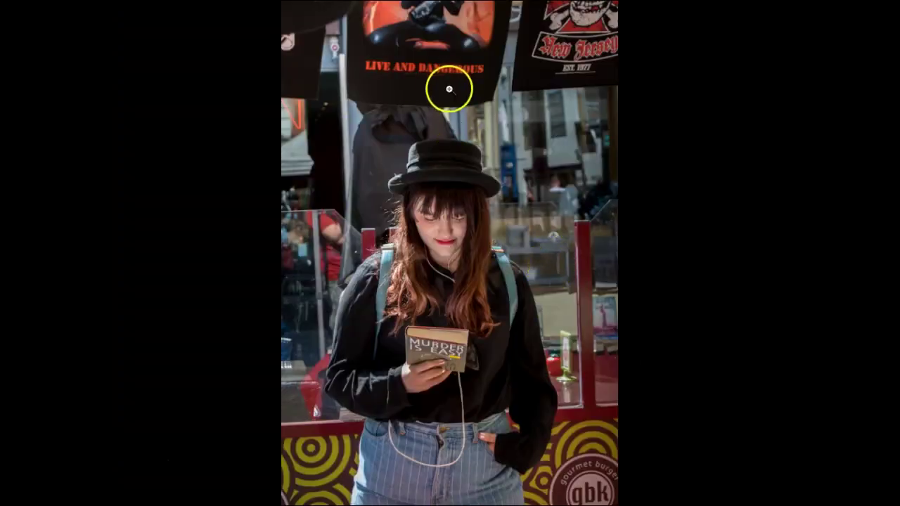
pyautogui.press('f')
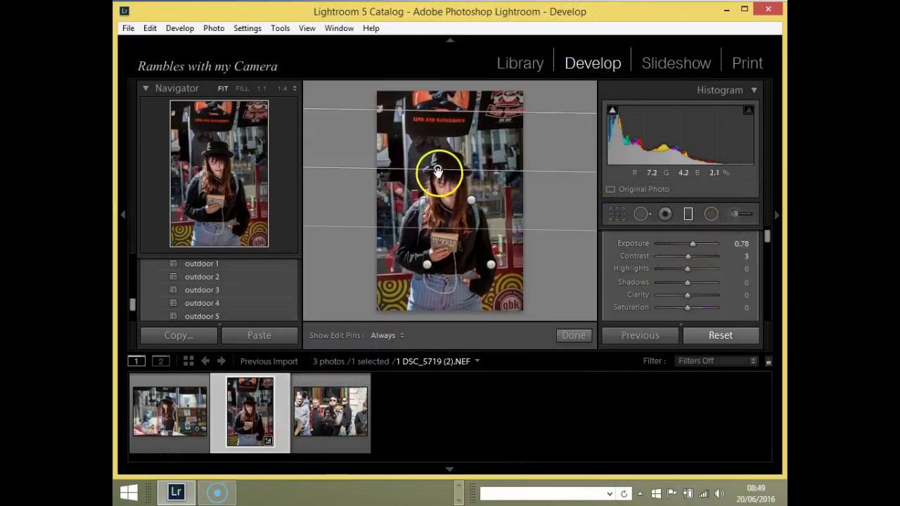
pyautogui.moveTo(437, 169); pyautogui.dragTo(442, 124)
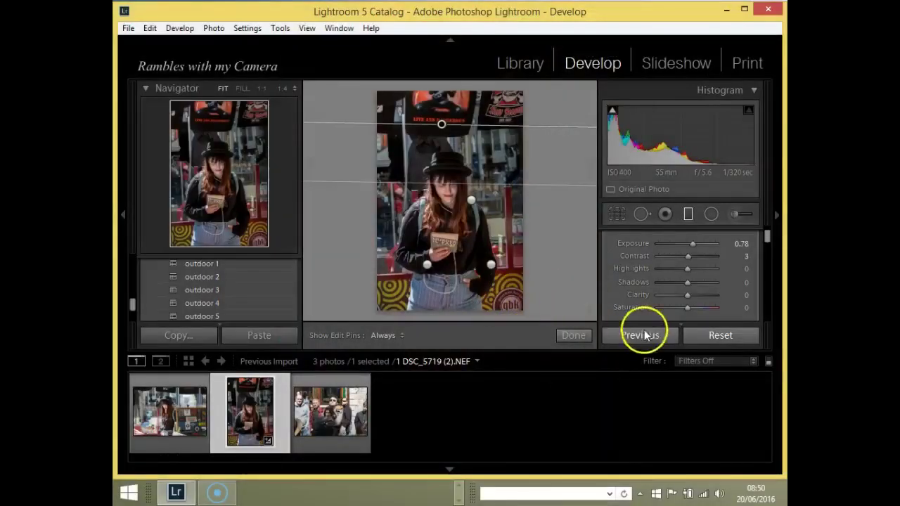
pyautogui.click(573, 334)
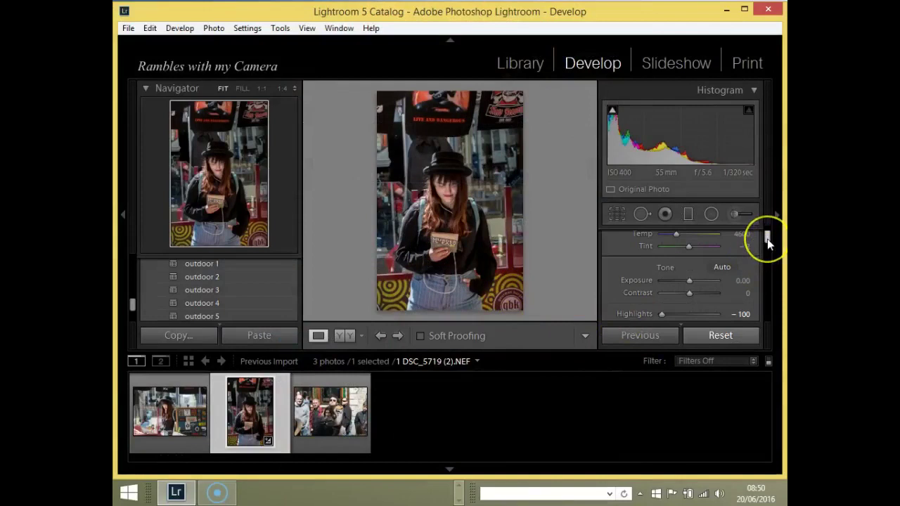
# - Sweep Clarity through its full range and settle it at +10
pyautogui.moveTo(767, 238); pyautogui.dragTo(640, 273)
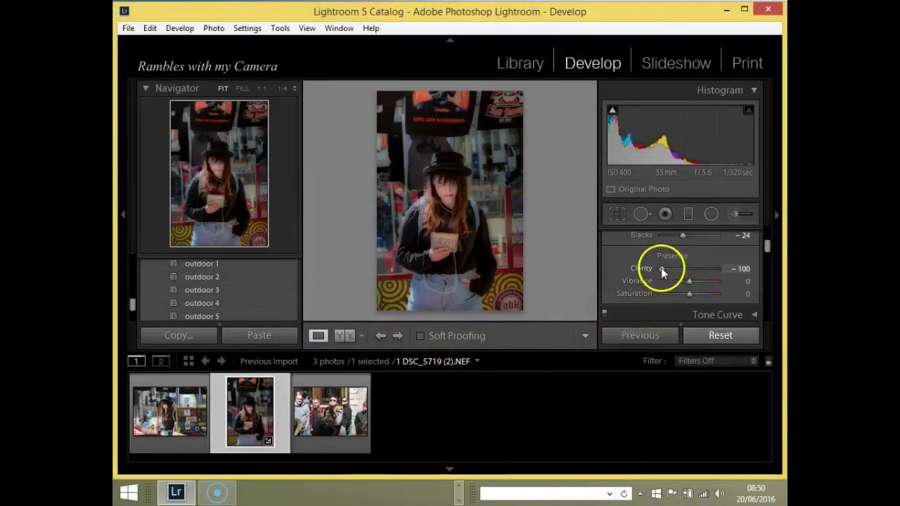
pyautogui.moveTo(661, 268); pyautogui.dragTo(718, 266)
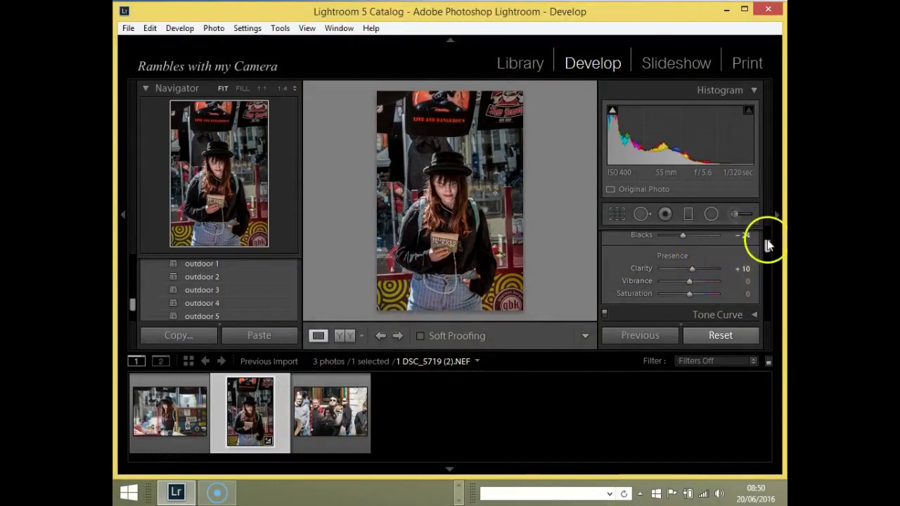
pyautogui.moveTo(766, 243); pyautogui.dragTo(764, 274)
# - Set Sharpening Amount to 55 and Luminance noise reduction to 13 in the Detail panel
pyautogui.moveTo(673, 277); pyautogui.dragTo(685, 278)
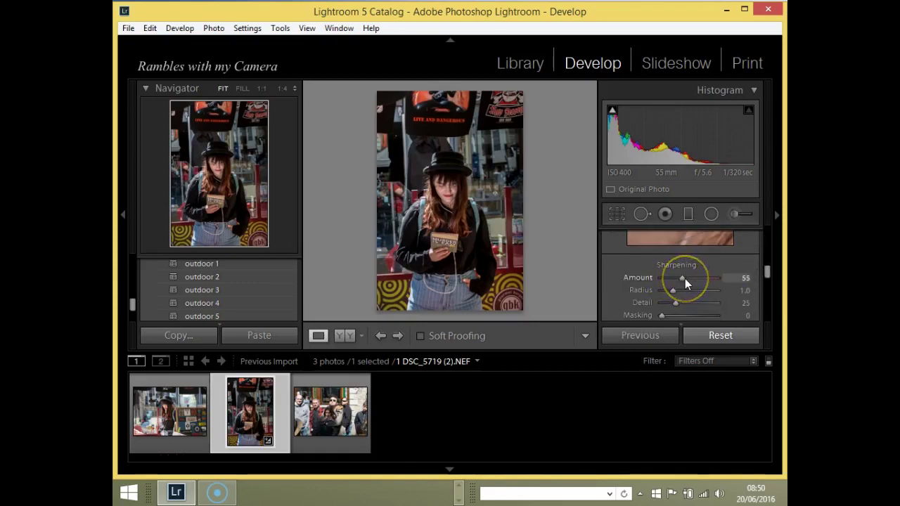
pyautogui.moveTo(764, 274); pyautogui.dragTo(765, 277)
pyautogui.moveTo(661, 262); pyautogui.dragTo(669, 266)
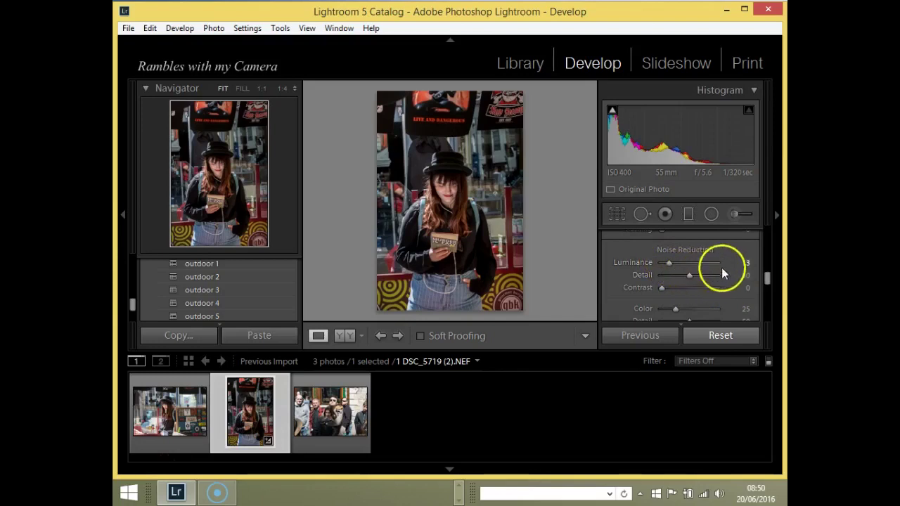
pyautogui.moveTo(721, 267); pyautogui.dragTo(747, 264)
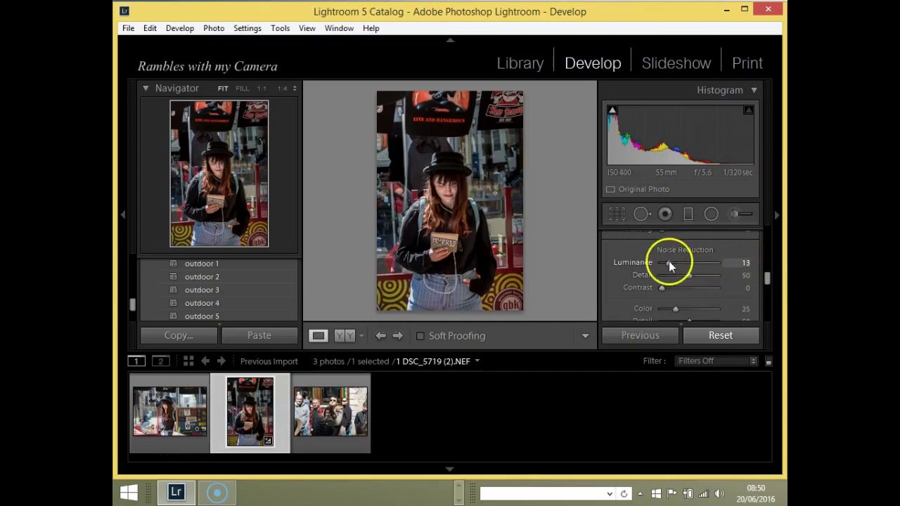
pyautogui.click(768, 268)
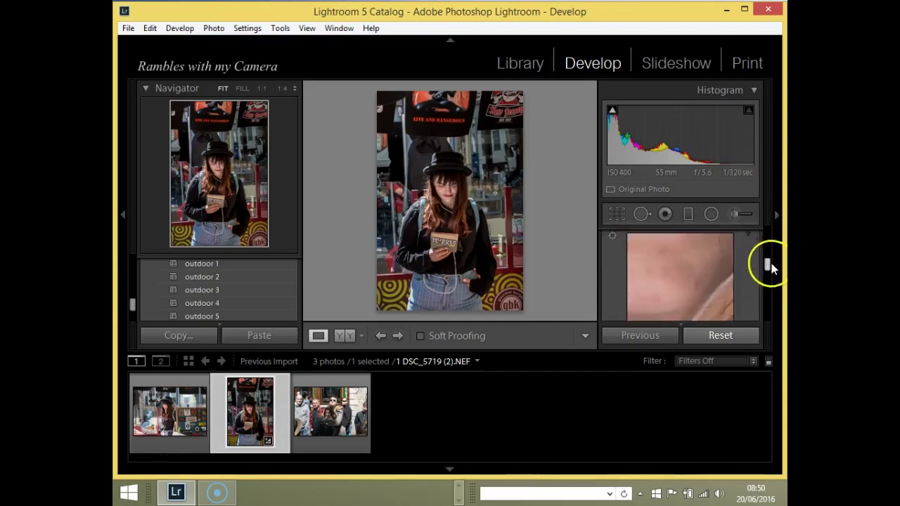
# - Inspect the face skin, eye and eyelashes up close in the Detail preview
pyautogui.click(611, 236)
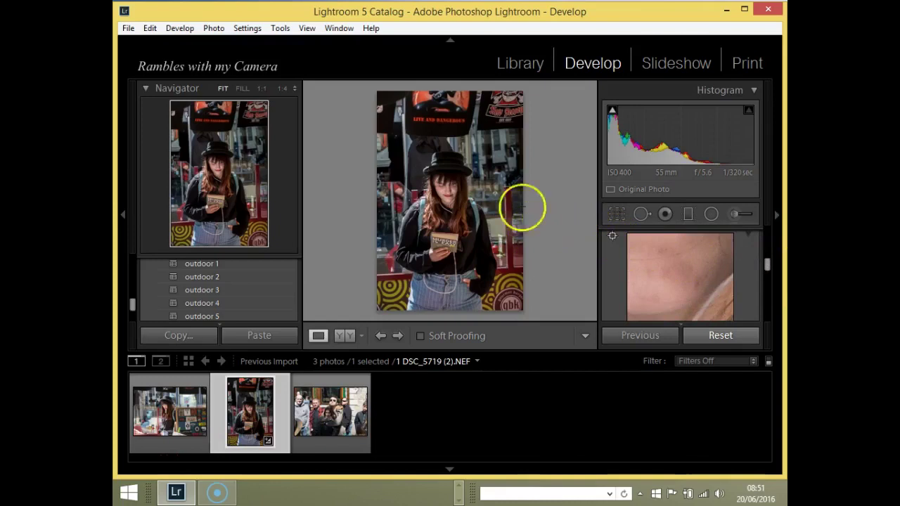
pyautogui.click(444, 189)
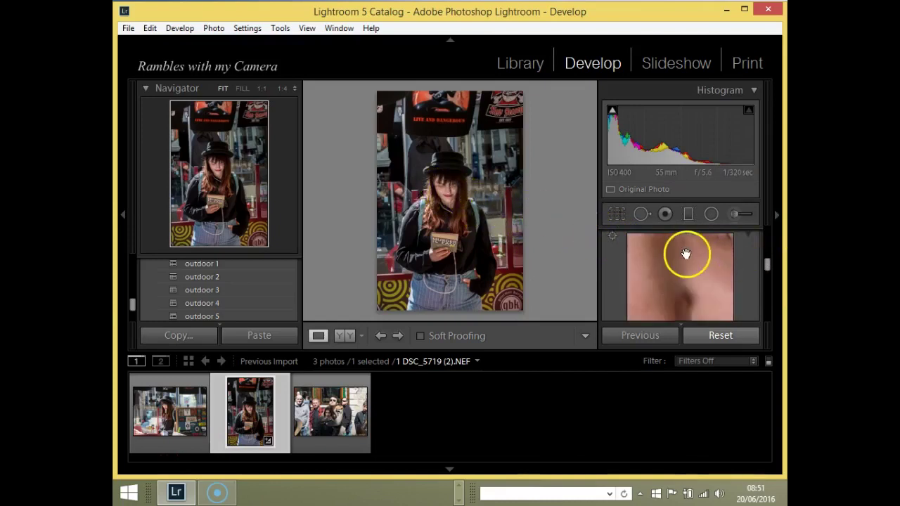
pyautogui.moveTo(686, 253); pyautogui.dragTo(656, 285)
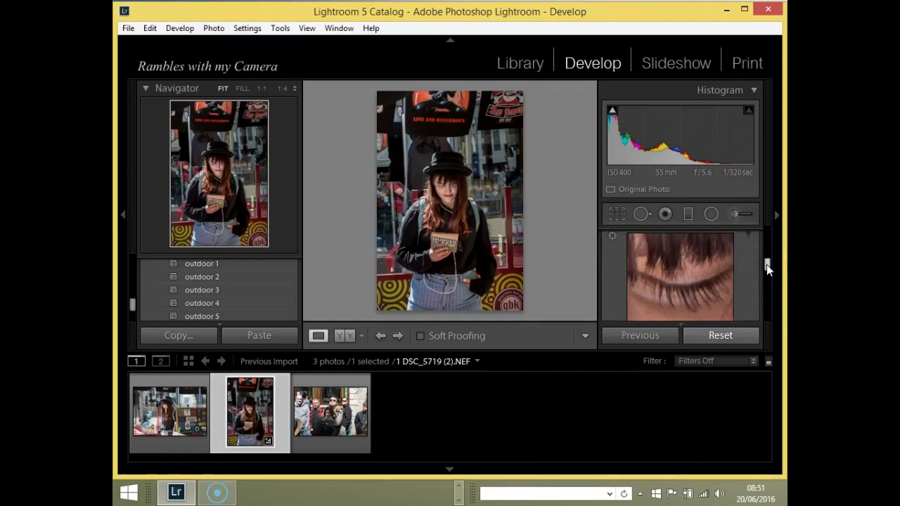
pyautogui.moveTo(766, 265); pyautogui.dragTo(765, 270)
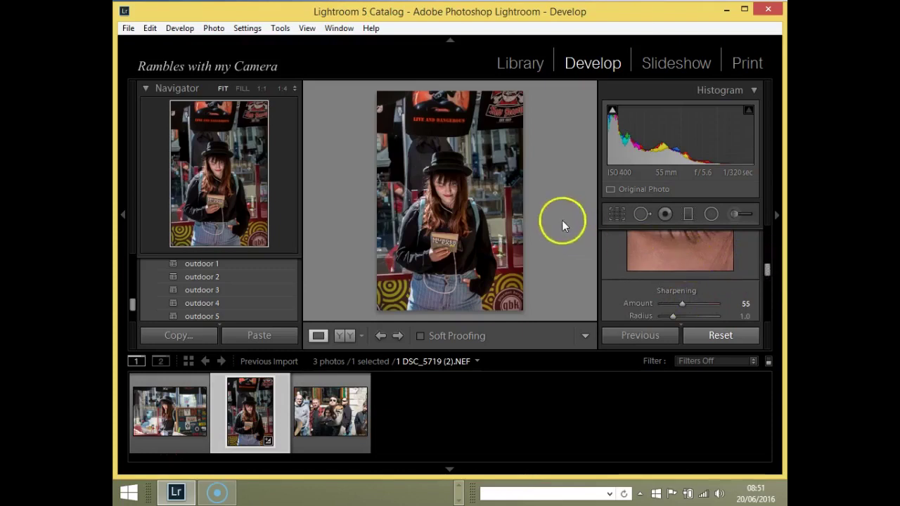
pyautogui.click(440, 188)
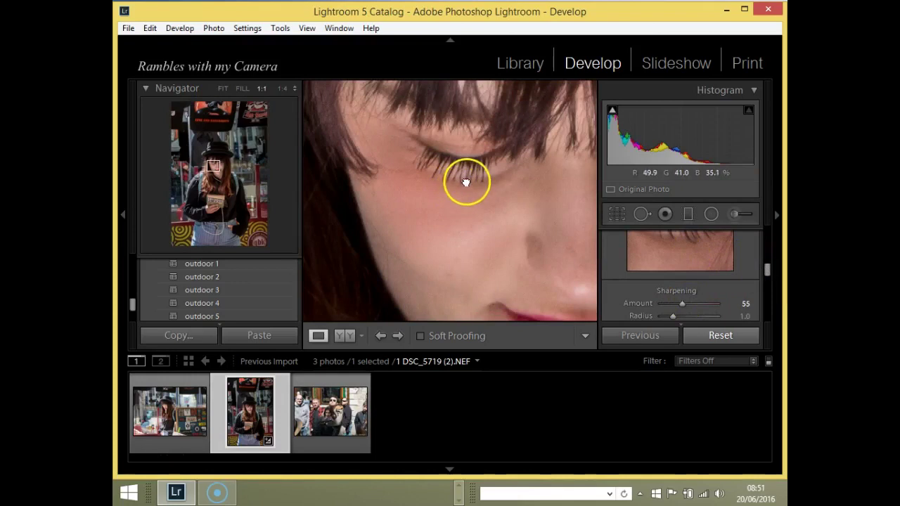
pyautogui.click(465, 181)
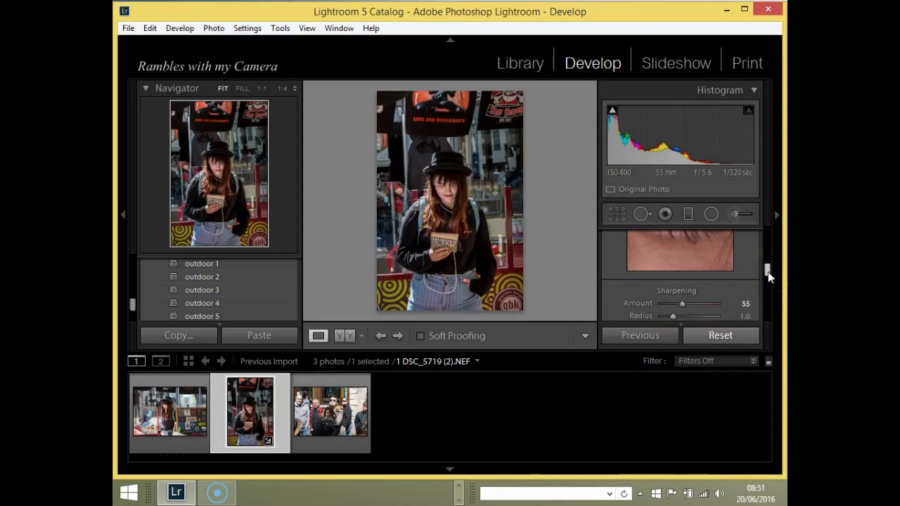
# - Lighten the Post-Crop Vignetting Amount from -29 to -24 in the Effects panel
pyautogui.moveTo(767, 271); pyautogui.dragTo(682, 295)
pyautogui.click(553, 239)
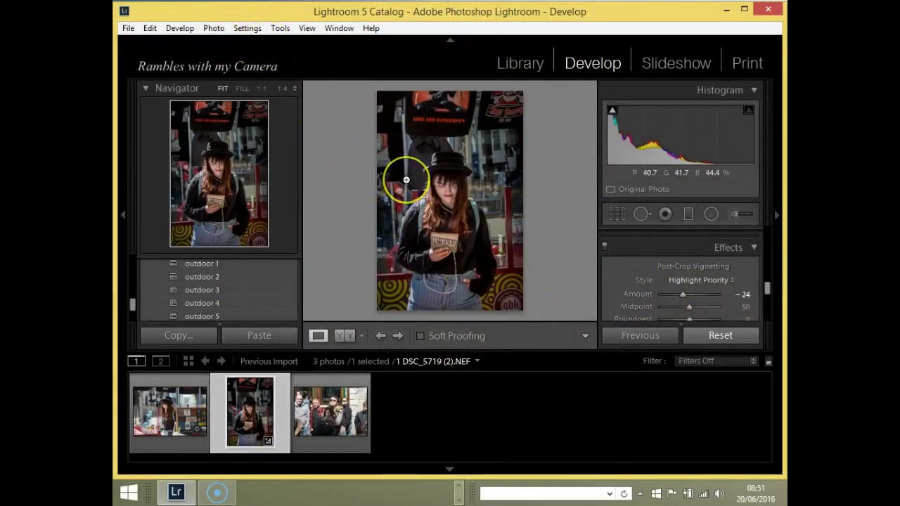
# - Open the Export One File dialog for the girl-reading photo from its context menu
pyautogui.rightClick(406, 180)
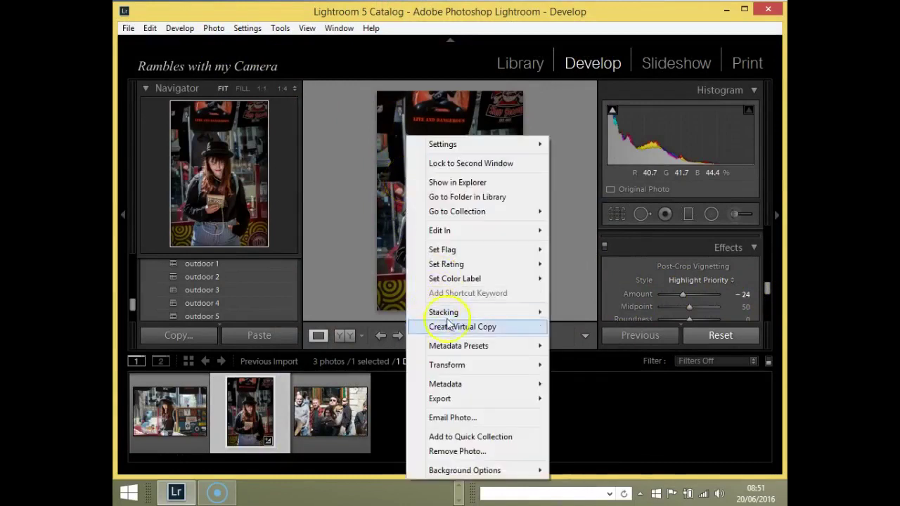
pyautogui.moveTo(462, 402)
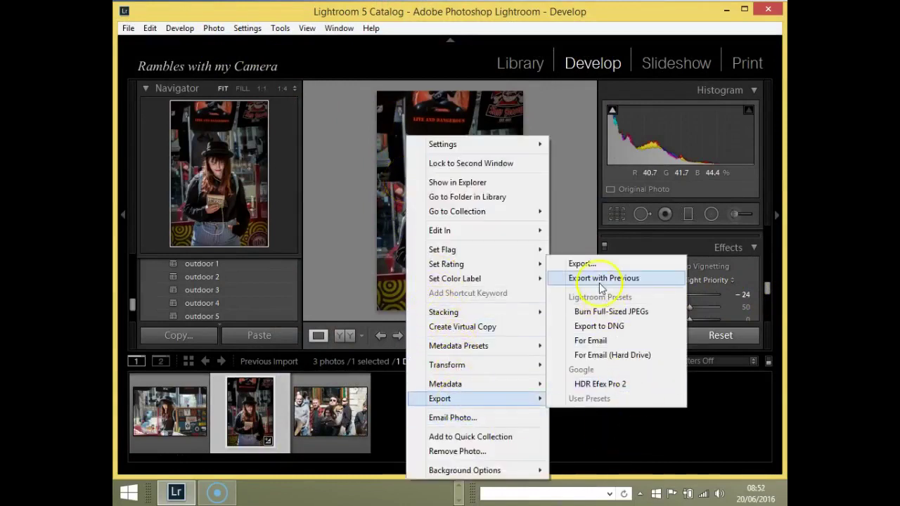
pyautogui.click(584, 265)
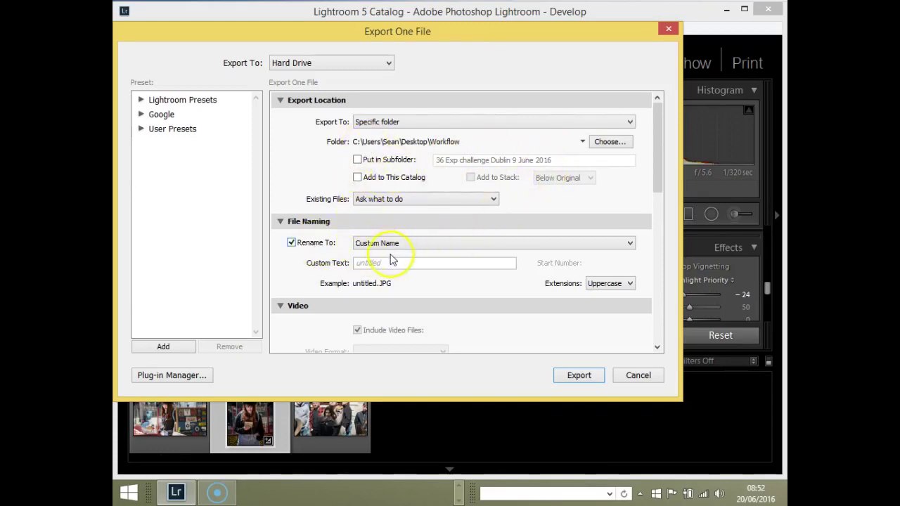
# - Name the exported file with the custom text 'Goth Girl with Book'
pyautogui.click(386, 262)
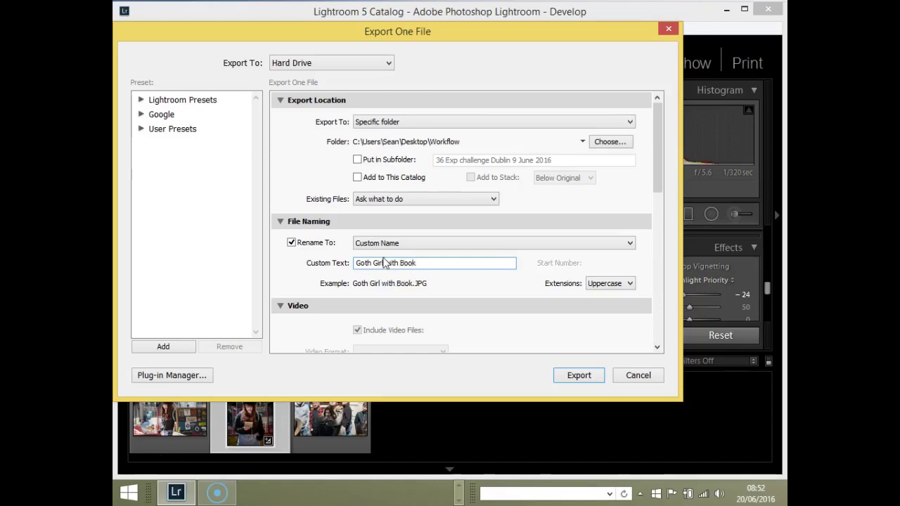
pyautogui.moveTo(658, 172); pyautogui.dragTo(652, 265)
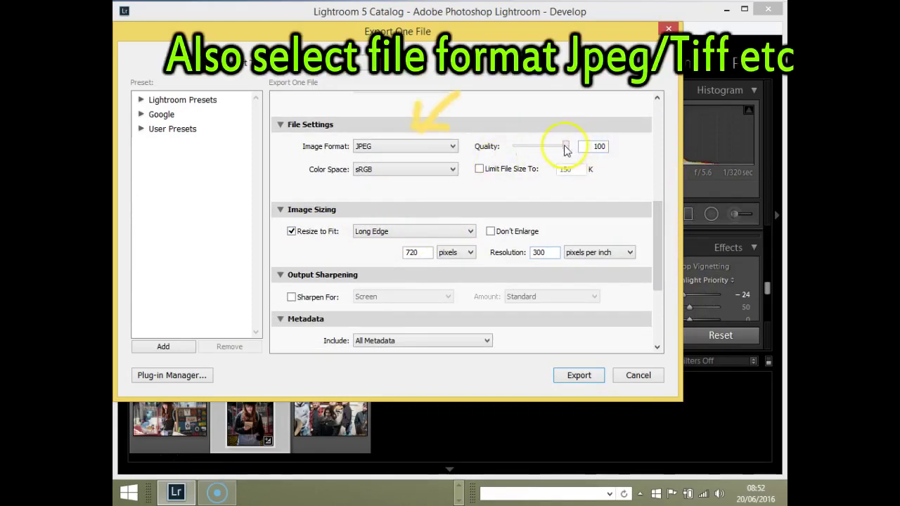
# - Keep JPEG quality at 100 and set the file size limit to 250 K, left switched off
pyautogui.moveTo(568, 152)
pyautogui.mouseDown()
pyautogui.moveTo(550, 152)
pyautogui.moveTo(582, 153)
pyautogui.mouseUp()
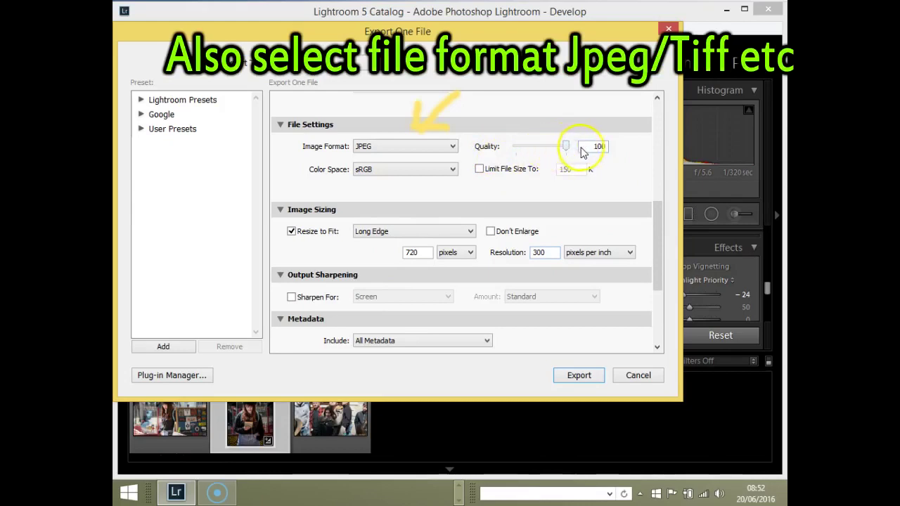
pyautogui.click(479, 169)
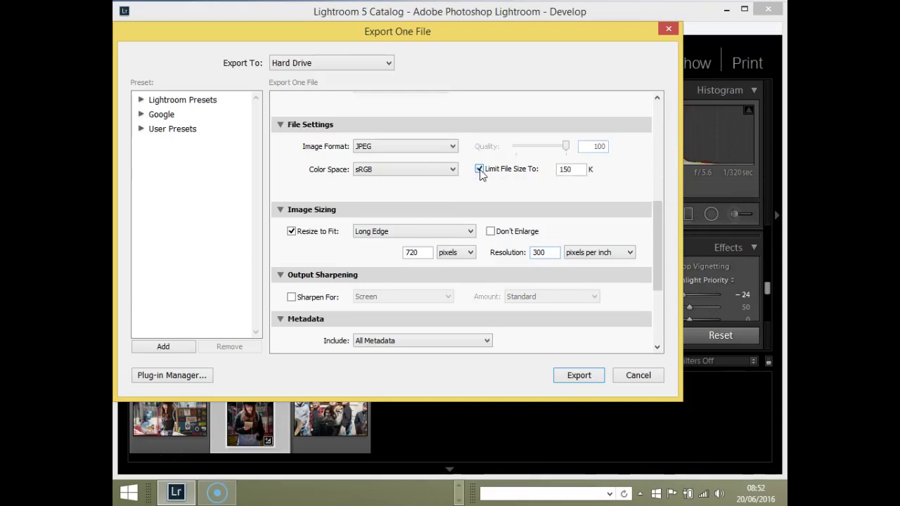
pyautogui.doubleClick(562, 171)
pyautogui.write('250')
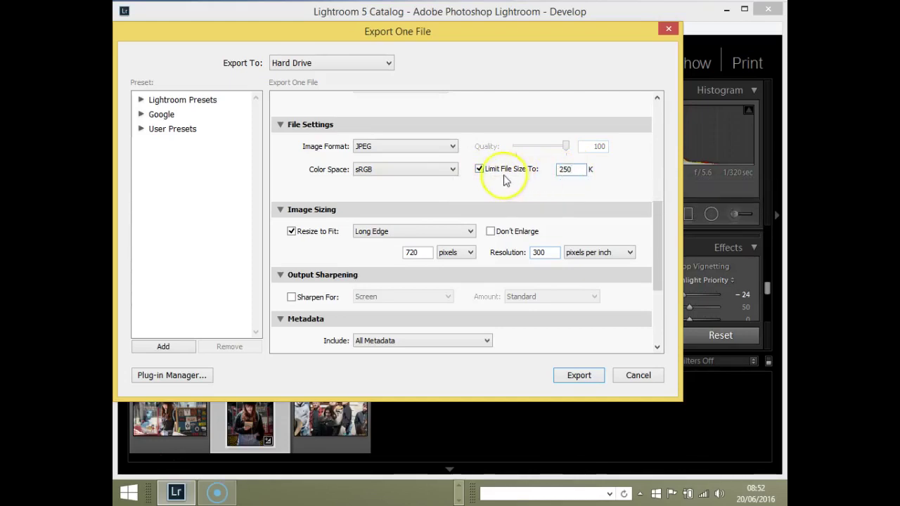
pyautogui.click(480, 170)
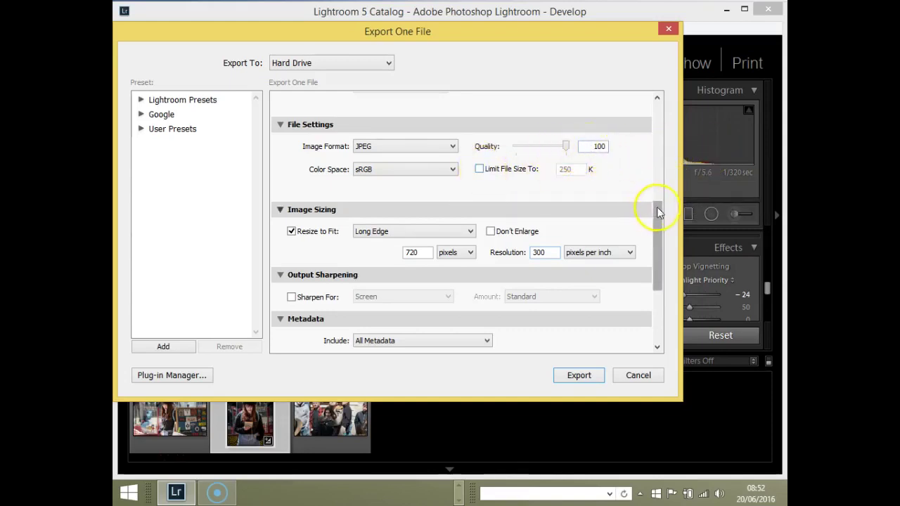
pyautogui.moveTo(655, 208); pyautogui.dragTo(657, 228)
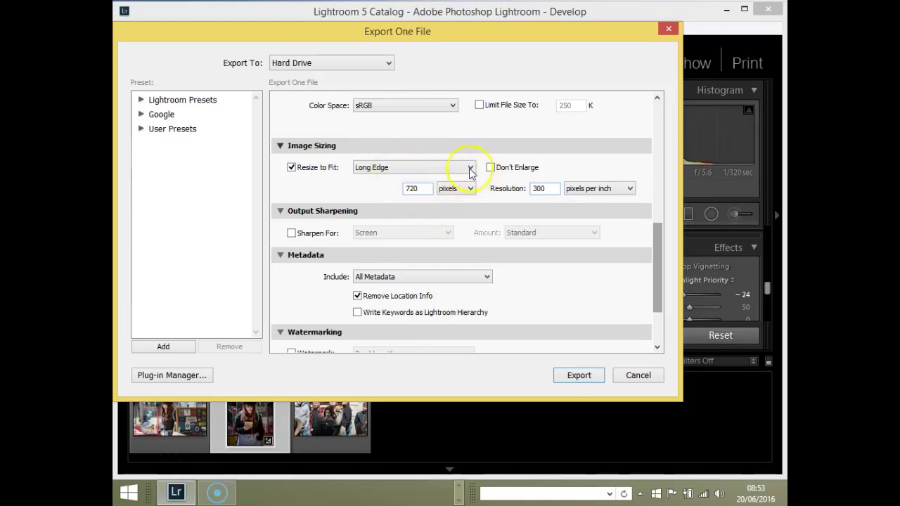
pyautogui.click(471, 171)
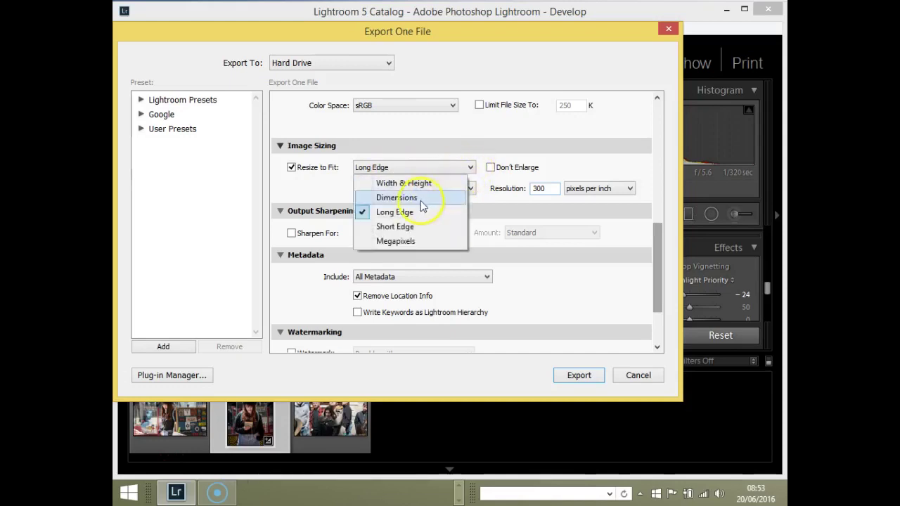
pyautogui.click(417, 229)
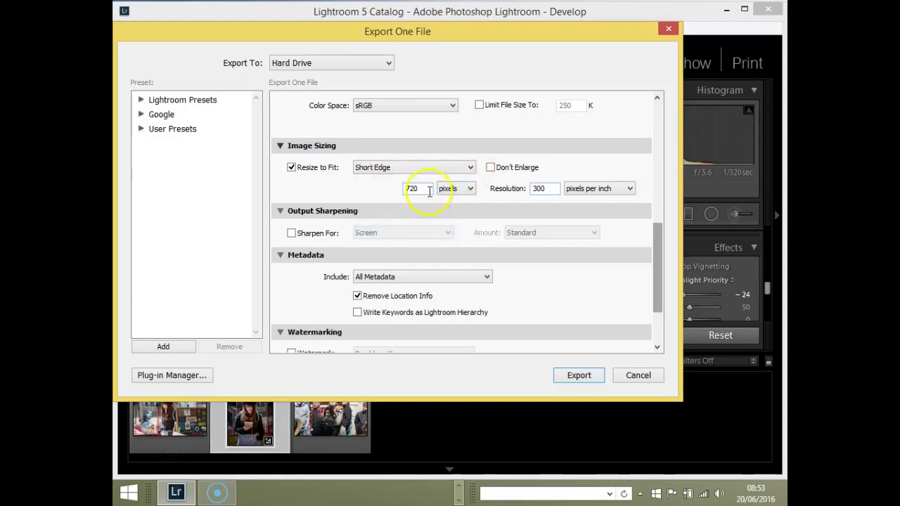
pyautogui.click(469, 169)
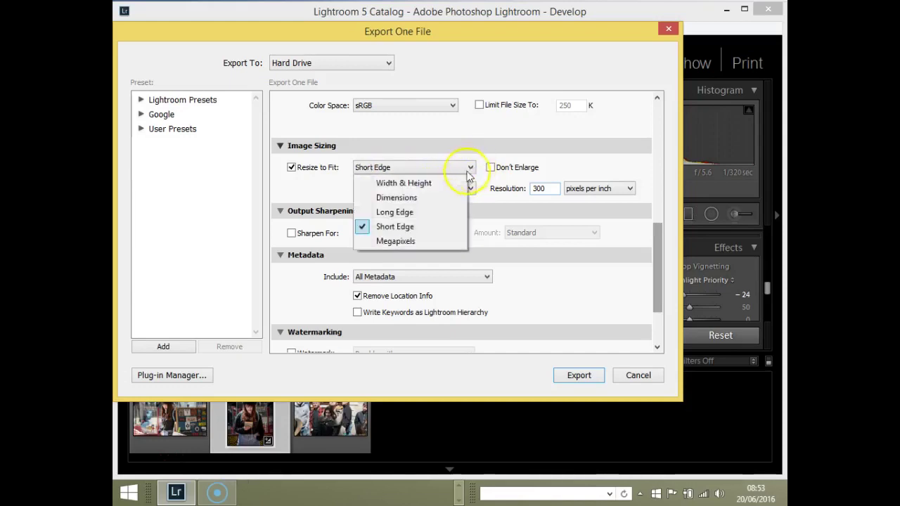
pyautogui.click(411, 212)
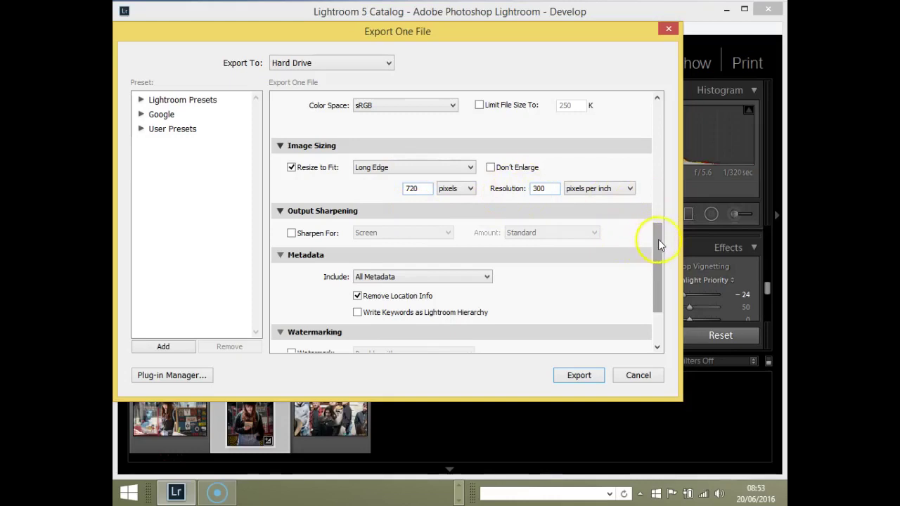
pyautogui.moveTo(658, 239); pyautogui.dragTo(654, 268)
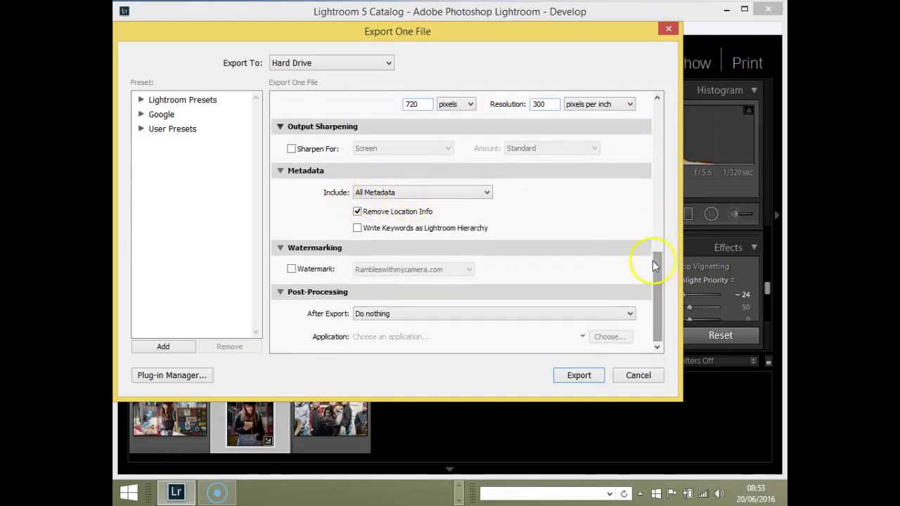
# - Leave the watermark off and export the photo as Goth Girl with Book.JPG
pyautogui.click(292, 269)
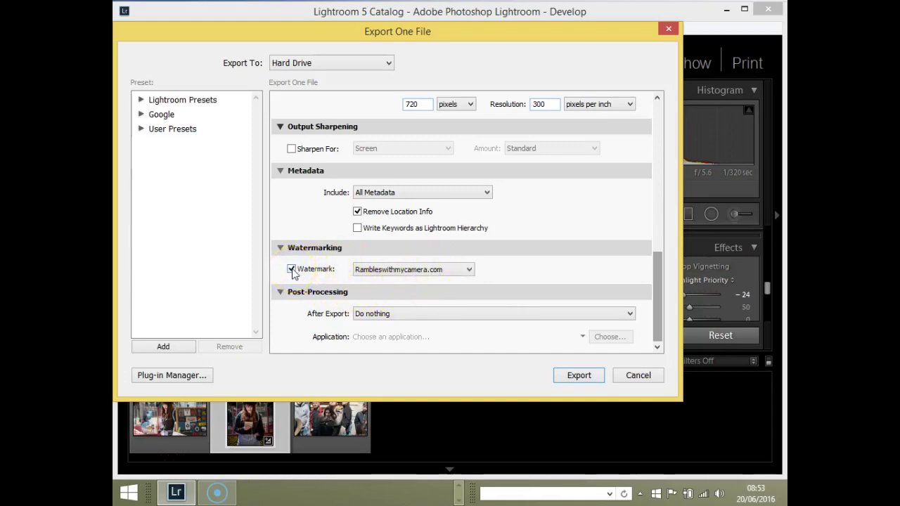
pyautogui.click(292, 270)
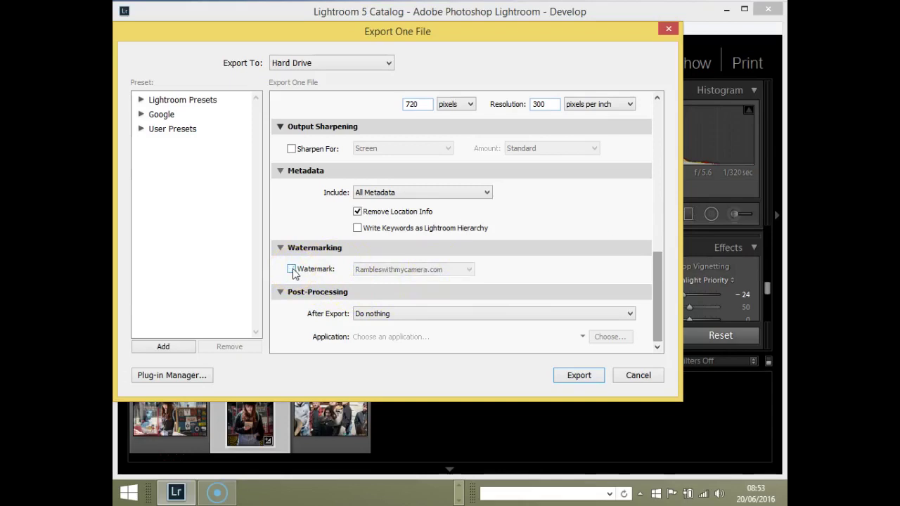
pyautogui.click(579, 377)
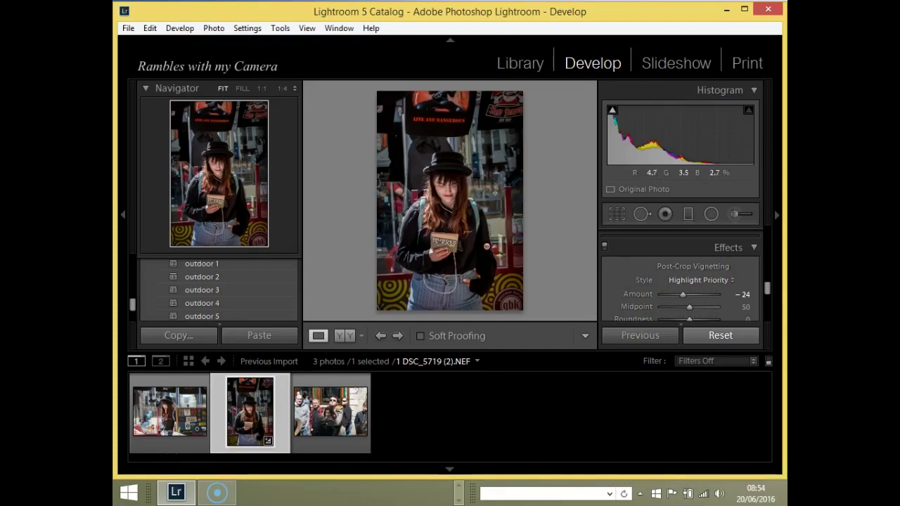
pyautogui.click(496, 228)
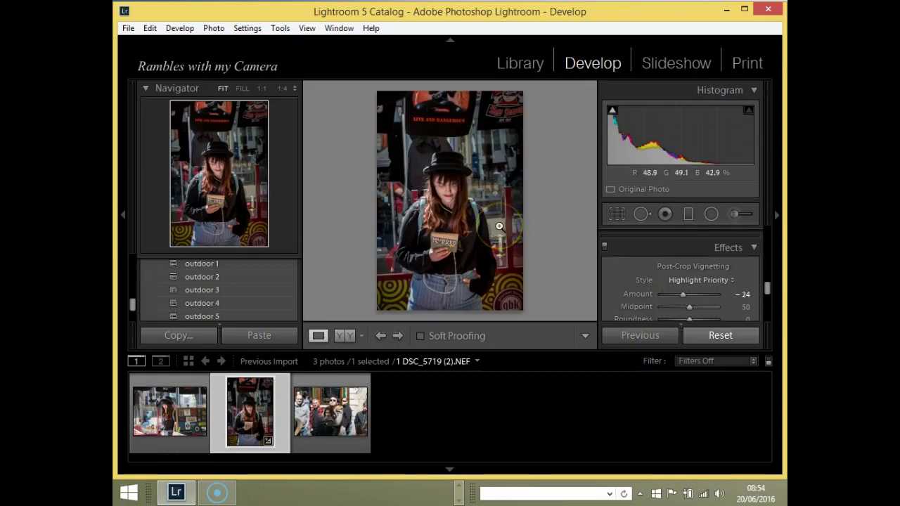